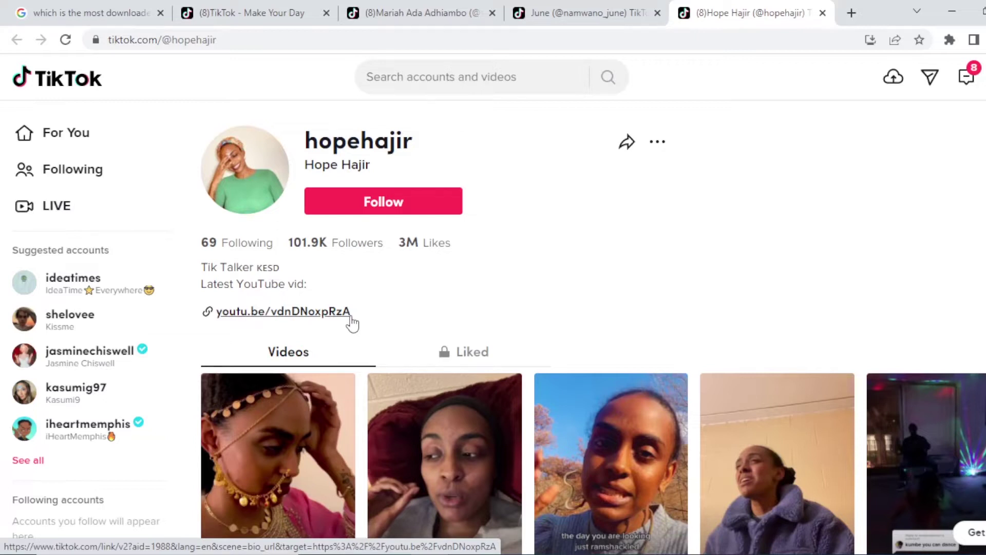
# - Open a fresh browser tab next to the creator's TikTok profile
pyautogui.click(849, 20)
# - Go to bio.fm by entering its address in the new tab
pyautogui.write('bio')
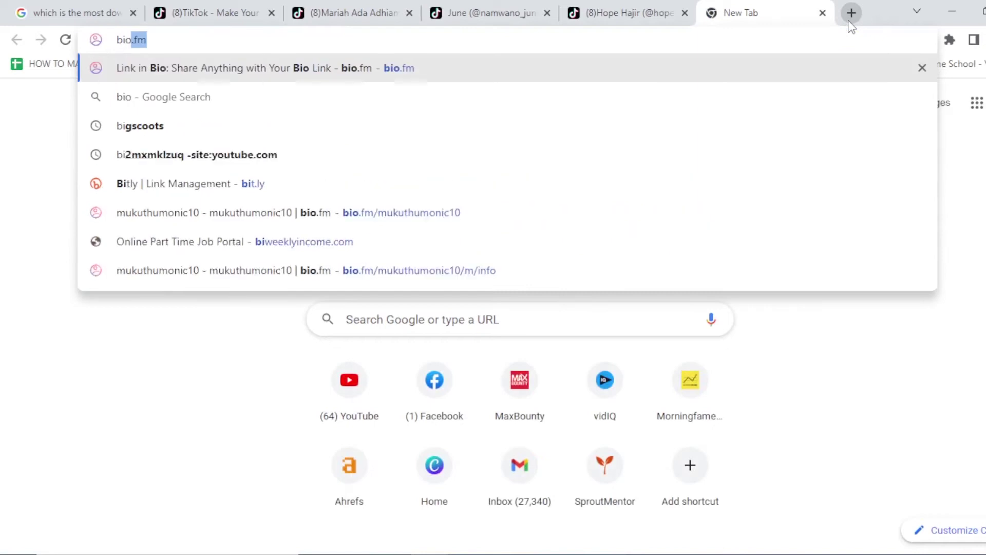
pyautogui.write('.fm')
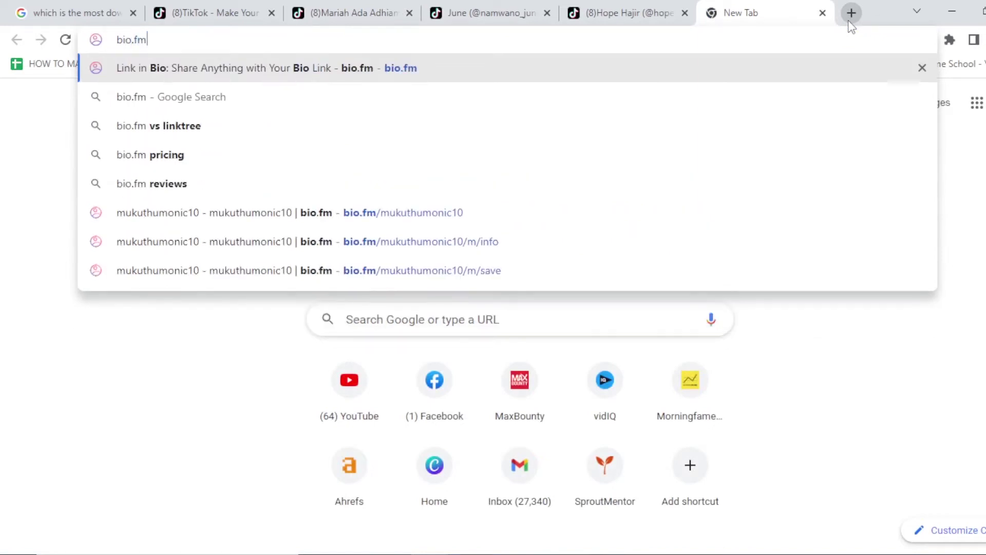
pyautogui.press('Return')
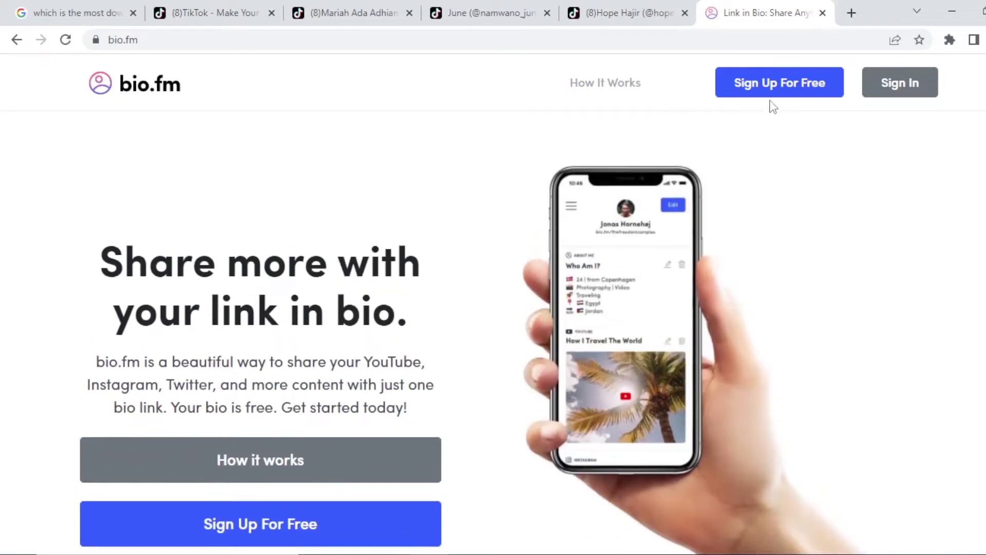
# - Sign up free with email, autofill the saved login credentials, and register the account
pyautogui.click(771, 99)
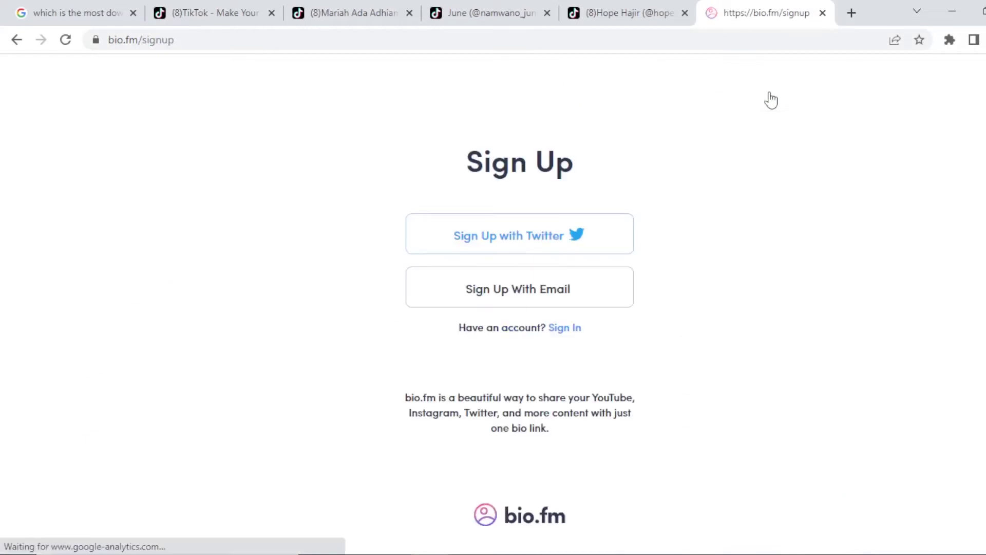
pyautogui.click(543, 291)
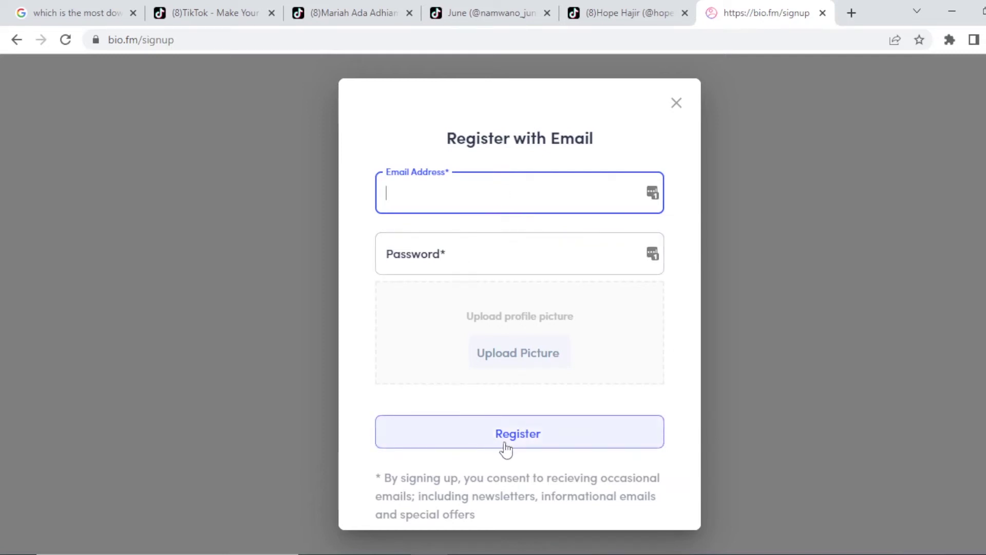
pyautogui.click(652, 195)
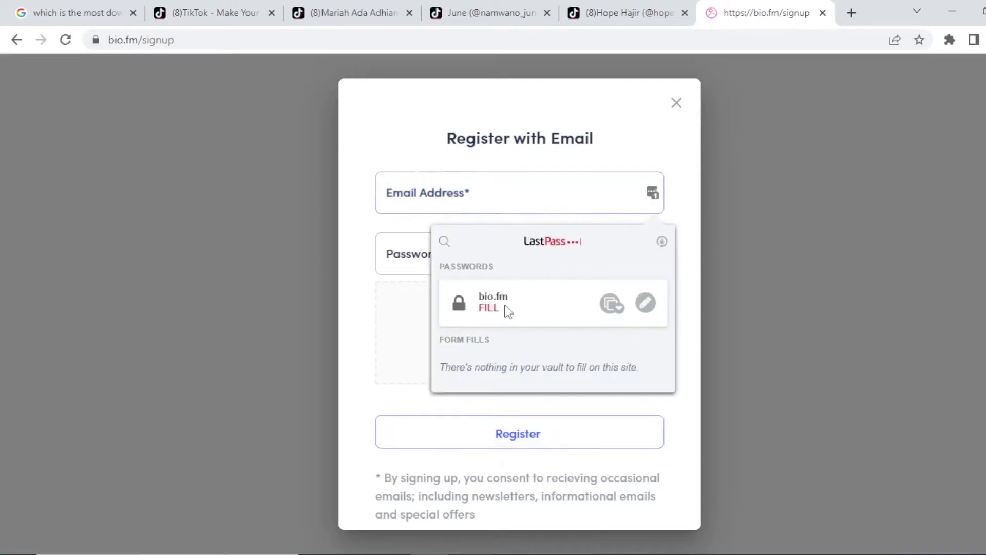
pyautogui.click(489, 308)
pyautogui.click(553, 445)
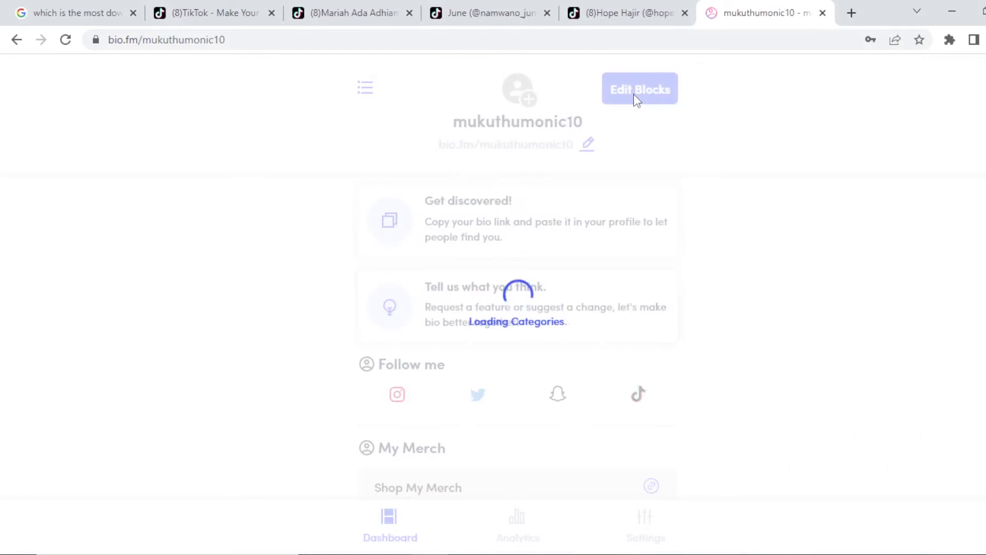
# - Switch to Edit Blocks and scroll down to the empty TAP TO ADD CONTENT slot
pyautogui.click(637, 97)
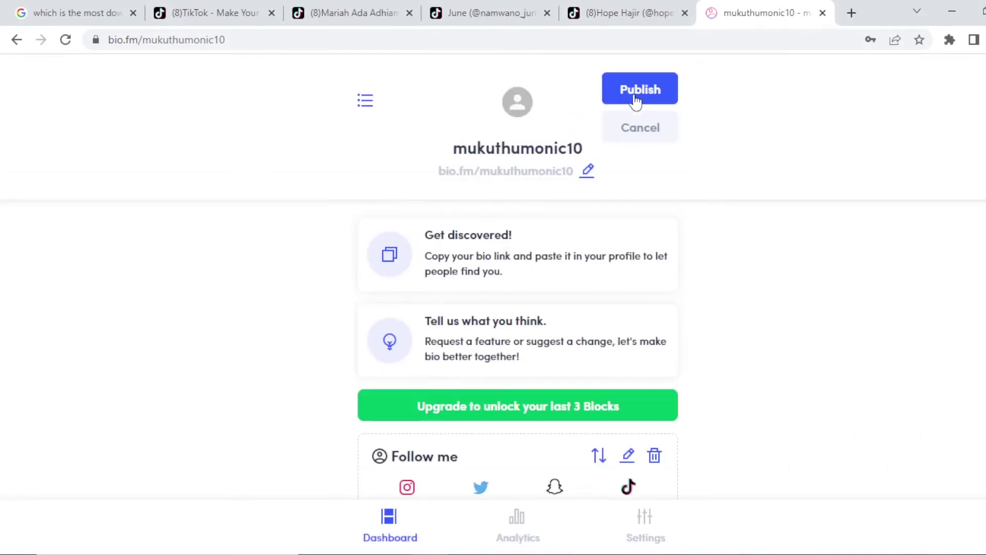
pyautogui.scroll(-4, 636, 101)
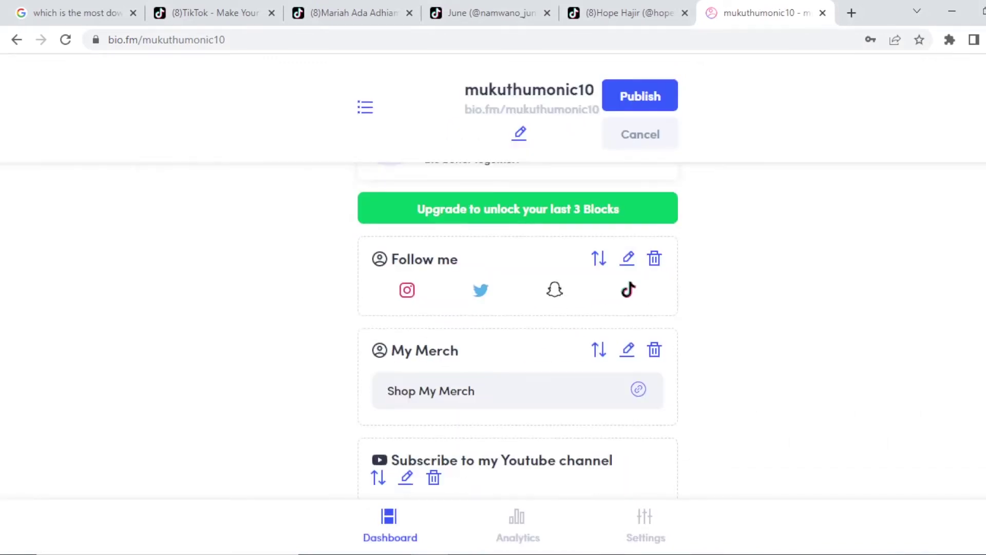
pyautogui.scroll(2, 636, 101)
pyautogui.scroll(-5, 518, 329)
pyautogui.scroll(3, 517, 328)
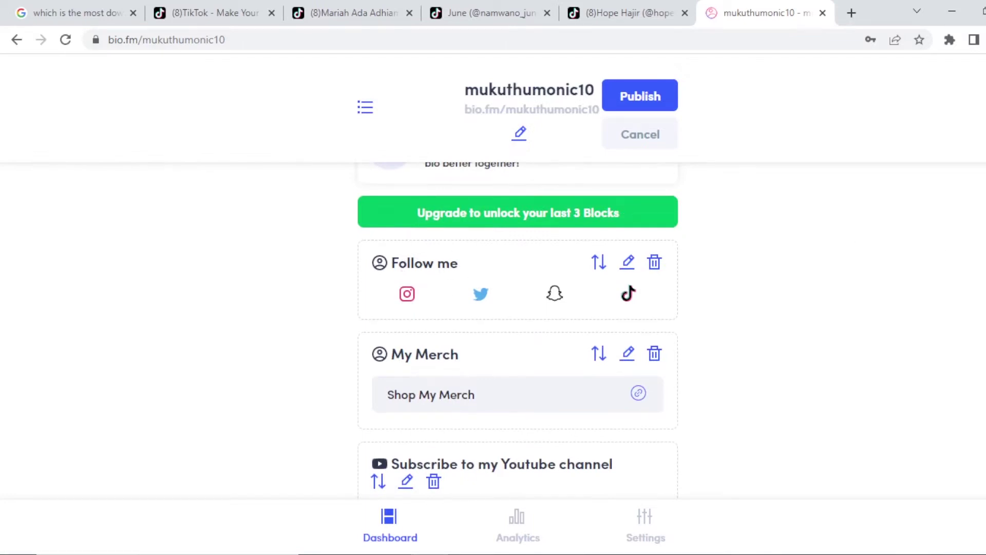
pyautogui.scroll(-3, 514, 313)
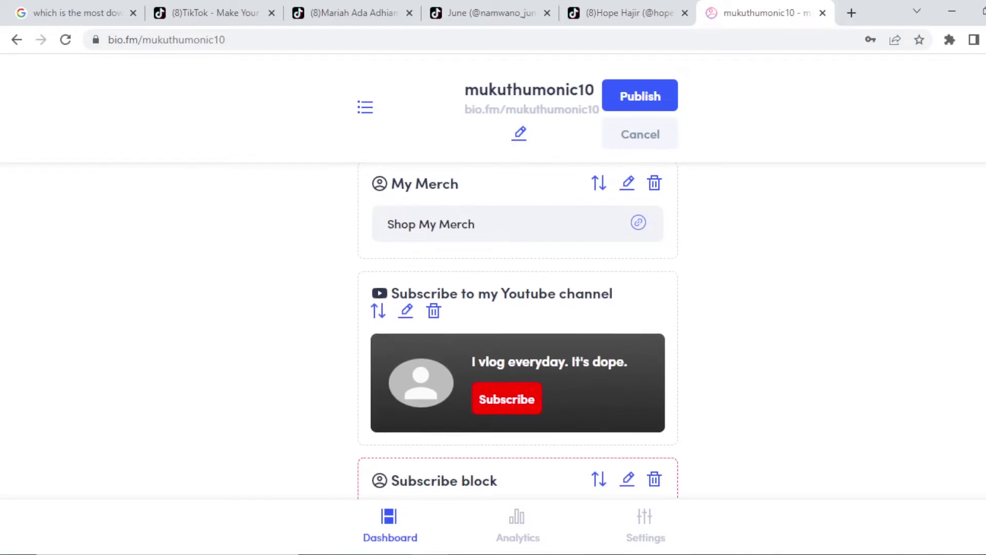
pyautogui.scroll(-3, 518, 329)
pyautogui.scroll(-1, 454, 305)
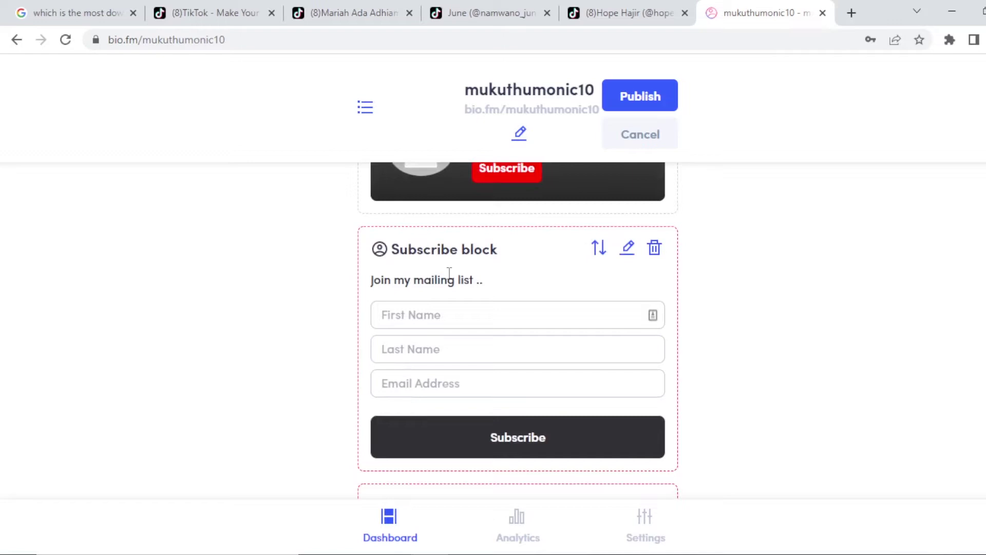
pyautogui.scroll(-4, 777, 423)
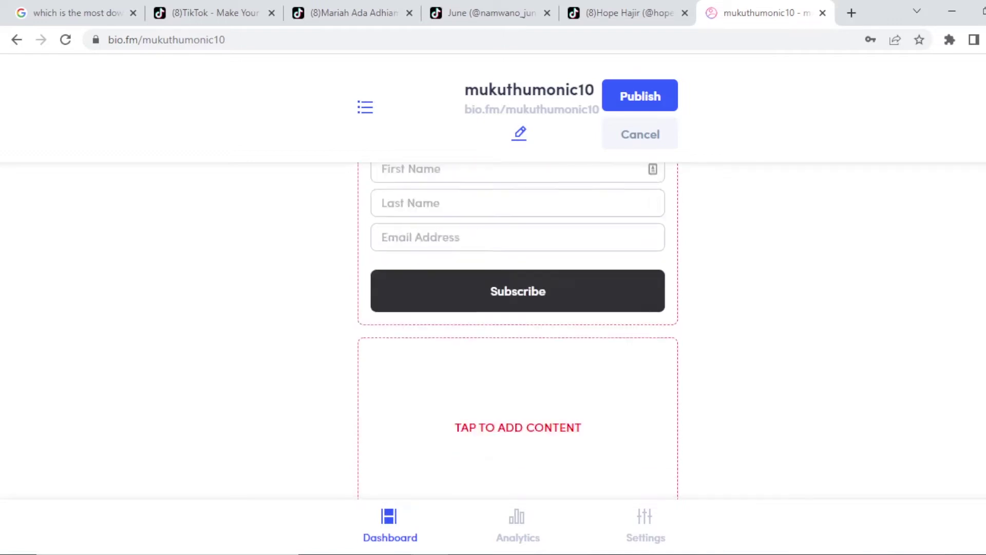
pyautogui.click(534, 377)
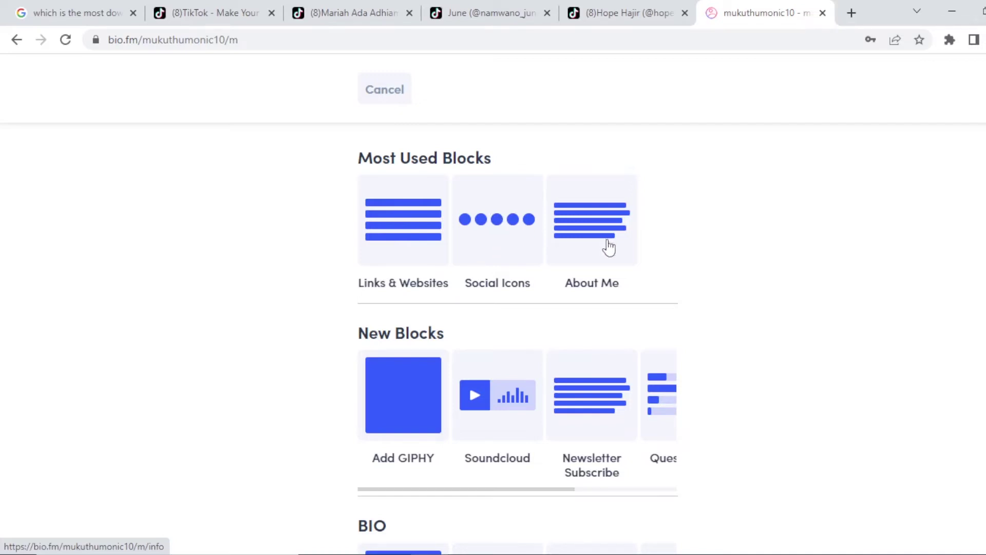
pyautogui.scroll(-4, 486, 232)
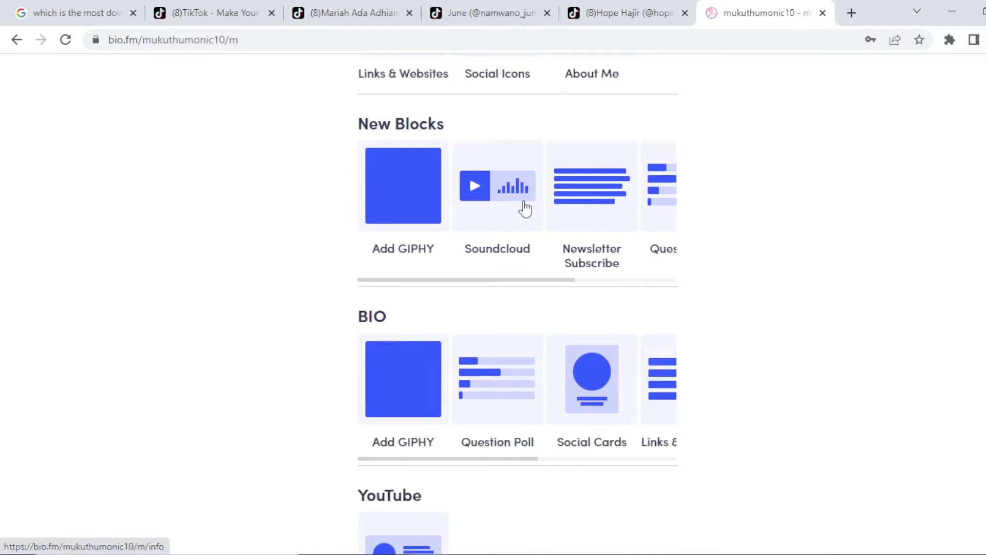
pyautogui.moveTo(488, 285); pyautogui.dragTo(541, 286)
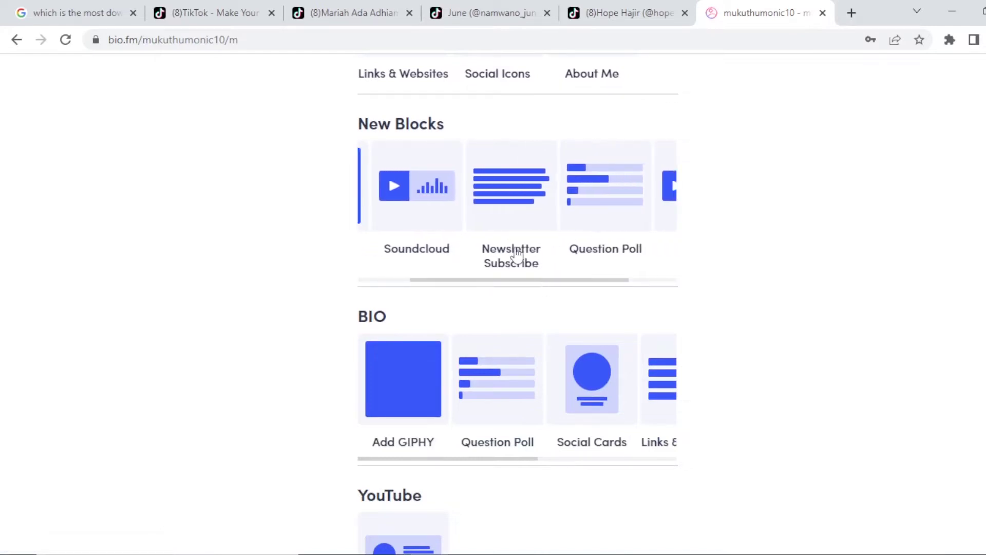
pyautogui.hscroll(1, 537, 253)
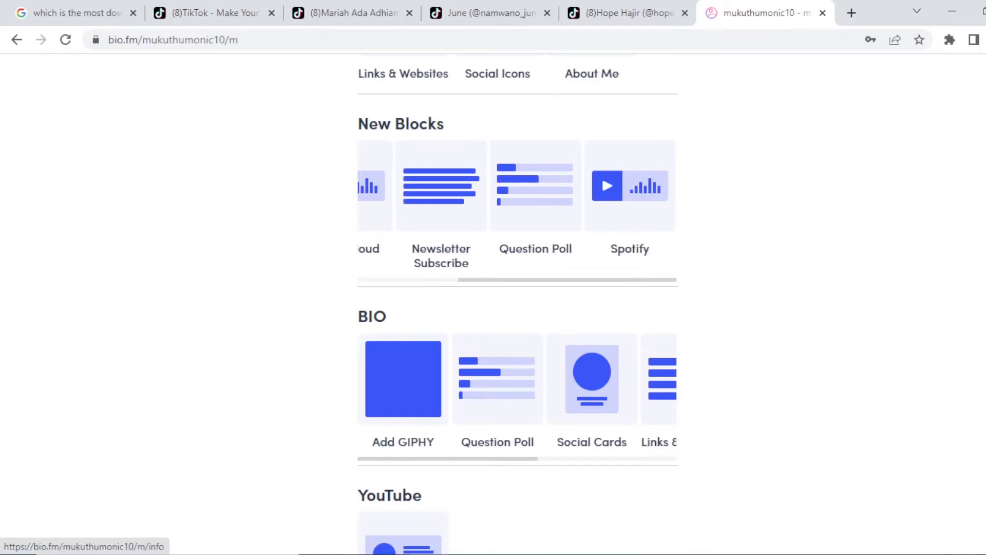
pyautogui.scroll(-1, 668, 164)
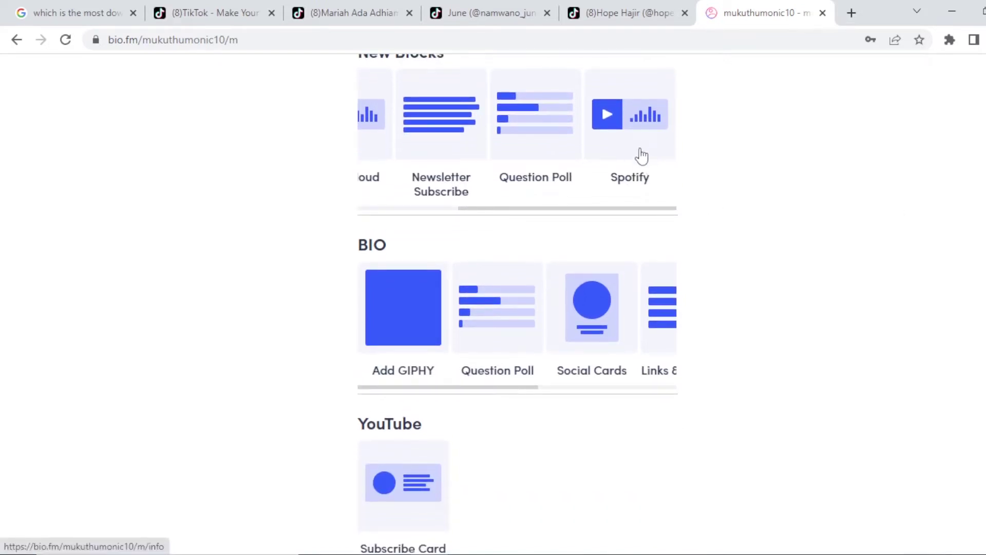
pyautogui.scroll(-2, 953, 249)
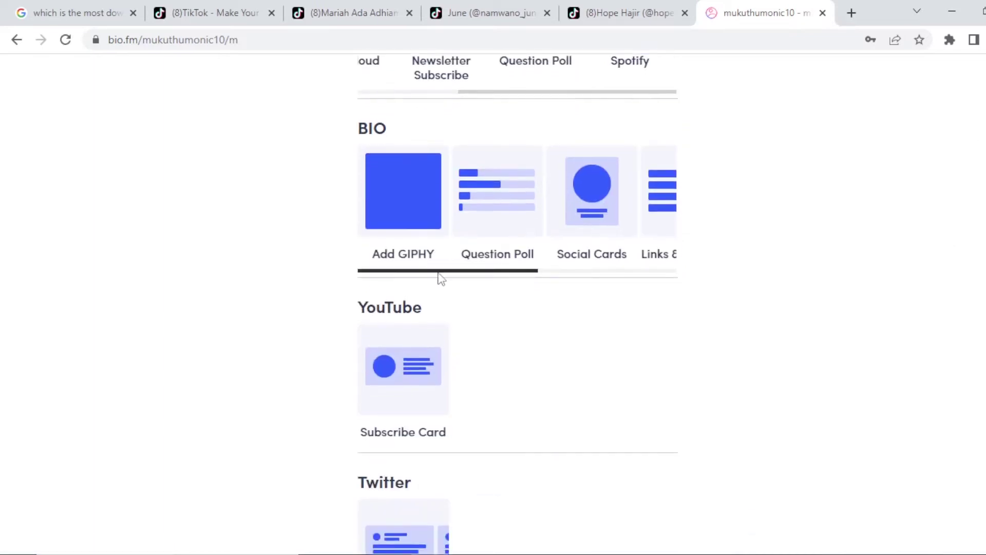
pyautogui.moveTo(438, 280); pyautogui.dragTo(683, 295)
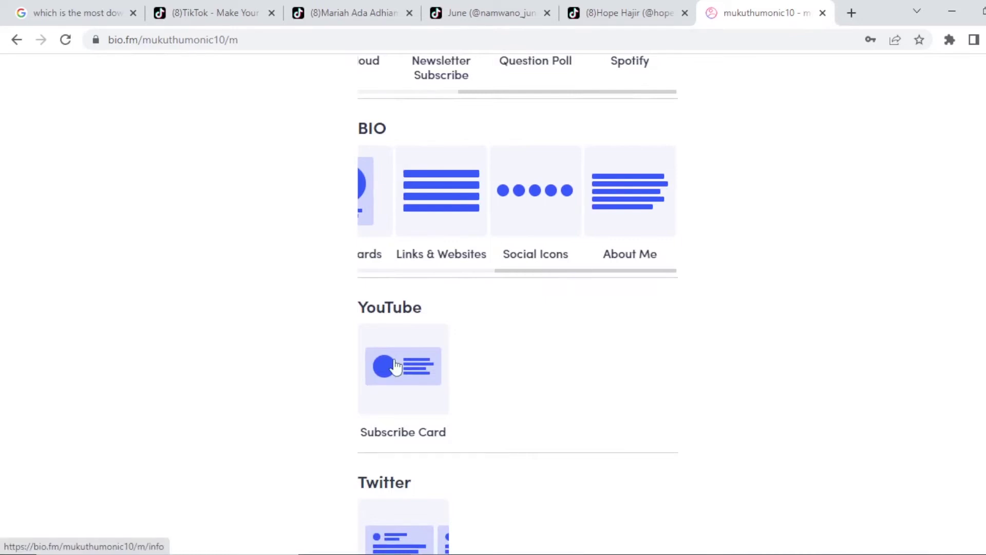
pyautogui.scroll(-5, 770, 288)
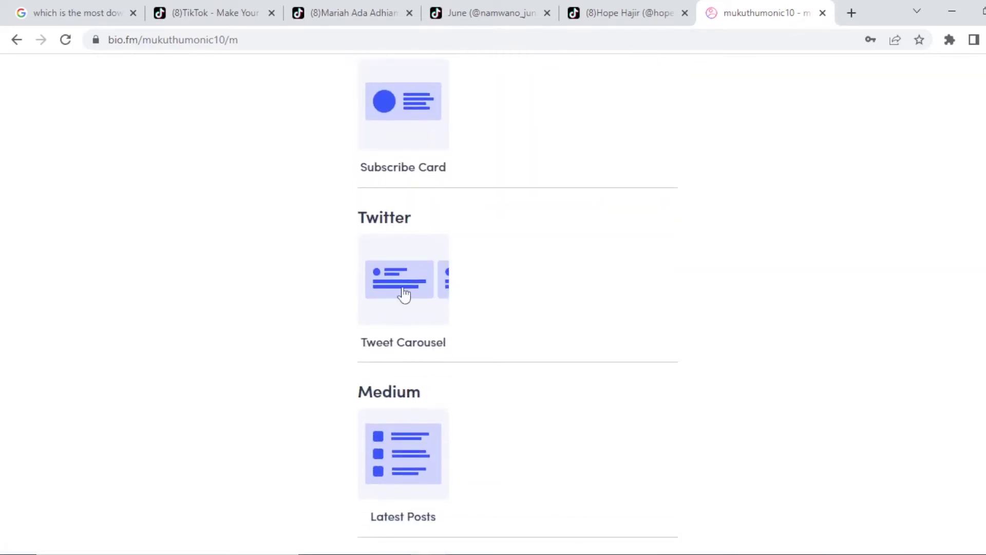
pyautogui.scroll(-5, 514, 282)
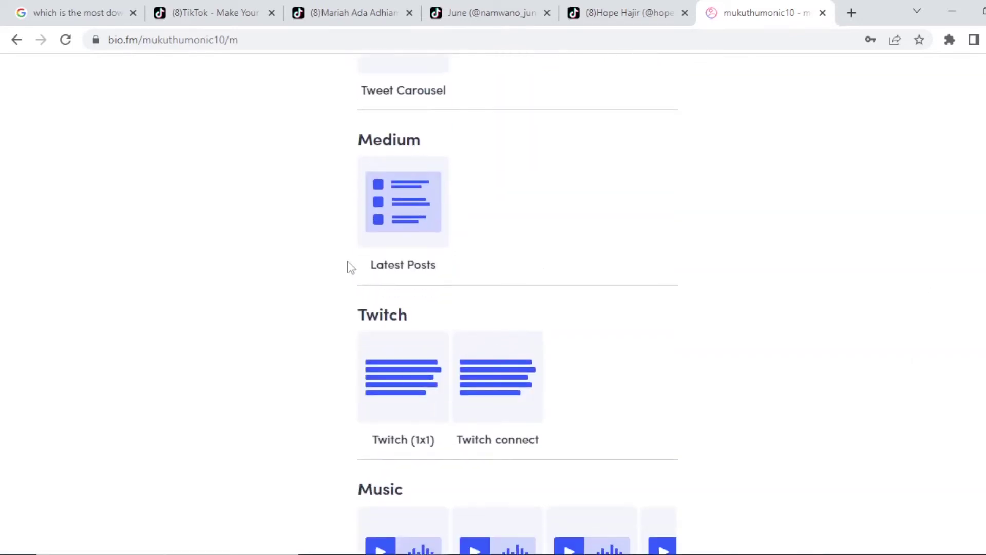
pyautogui.scroll(-5, 627, 383)
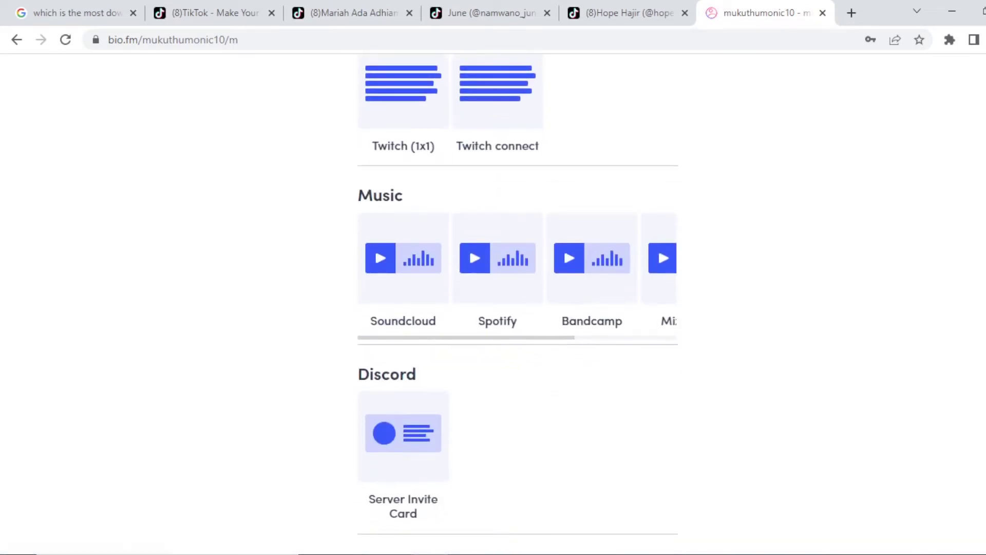
pyautogui.scroll(-8, 517, 303)
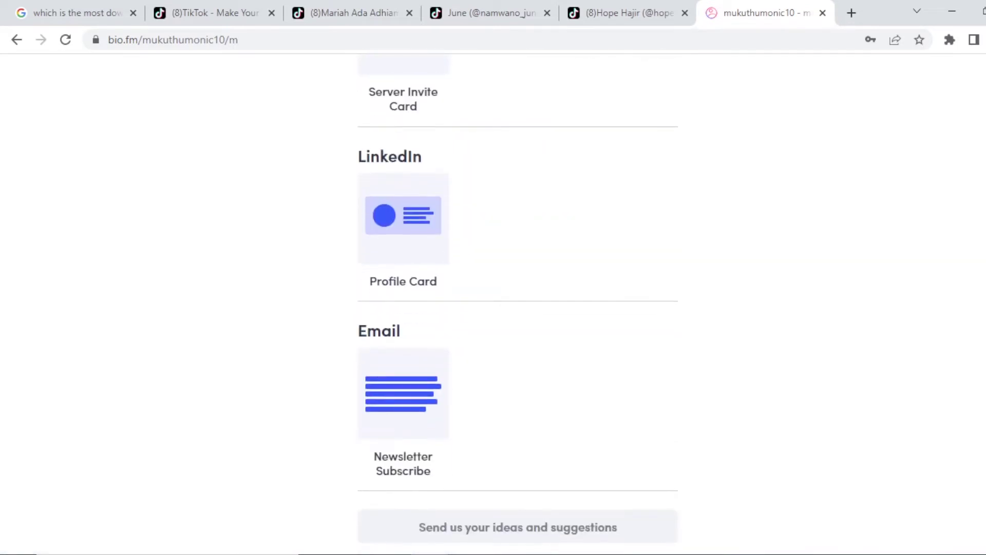
pyautogui.scroll(1, 518, 303)
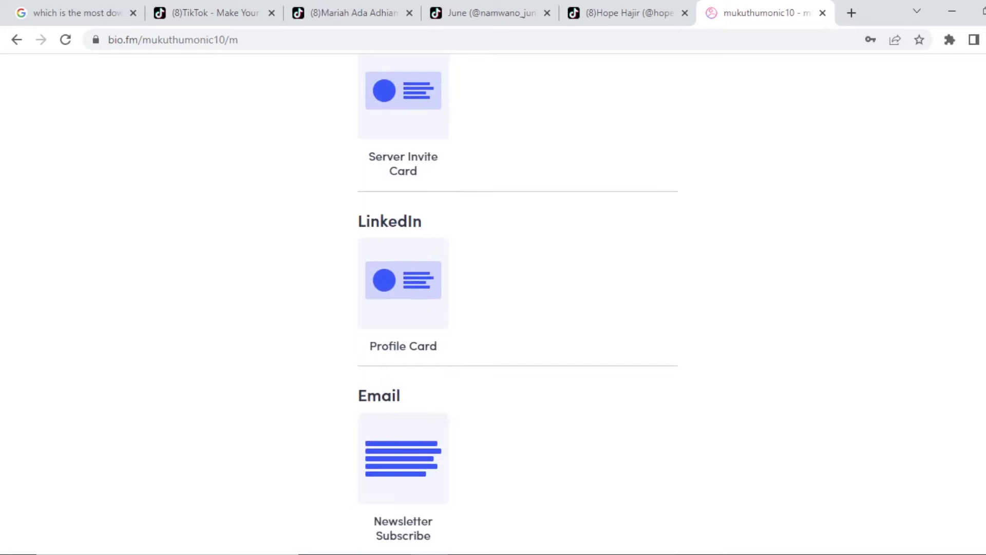
pyautogui.scroll(15, 518, 303)
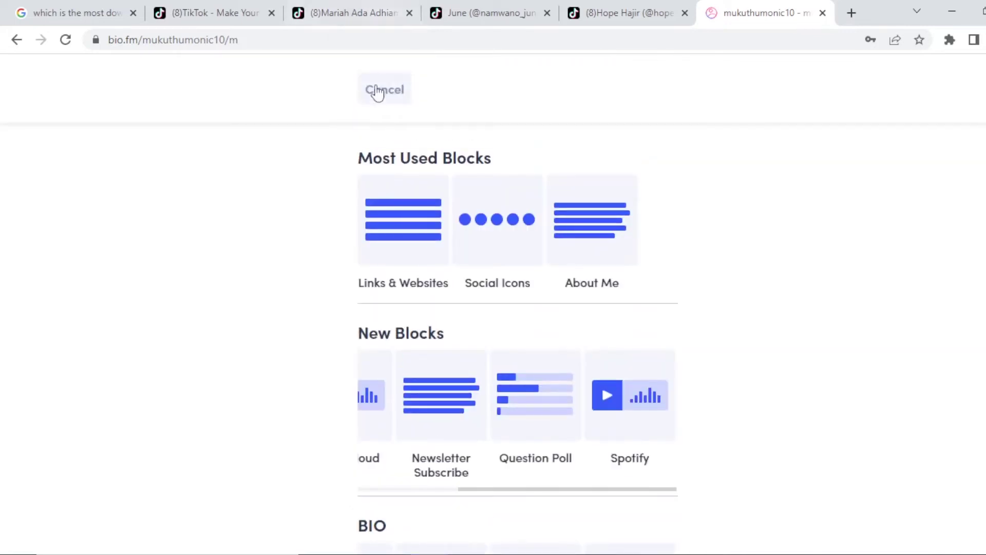
# - Cancel the block catalogue without adding anything and scroll through the Follow me and My Merch blocks
pyautogui.click(379, 92)
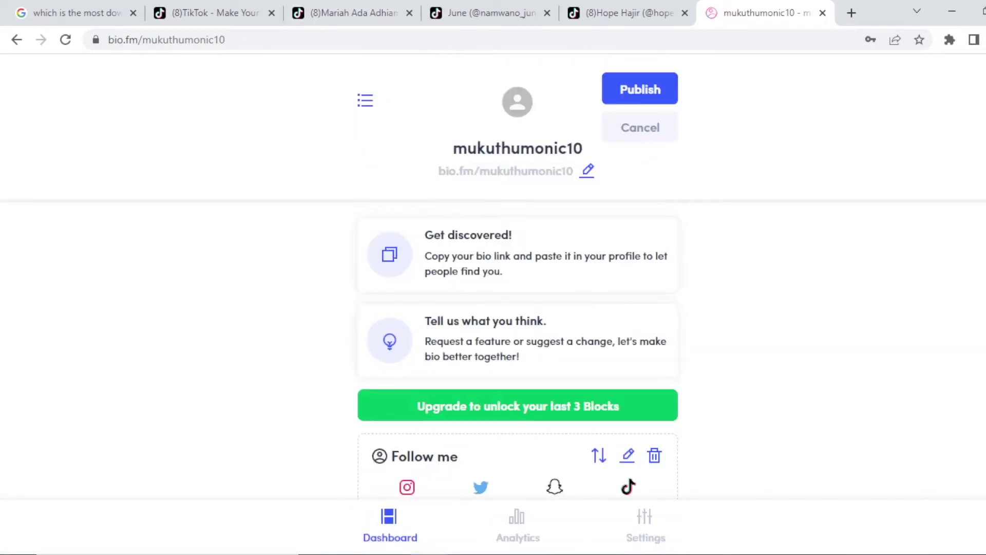
pyautogui.scroll(-3, 676, 315)
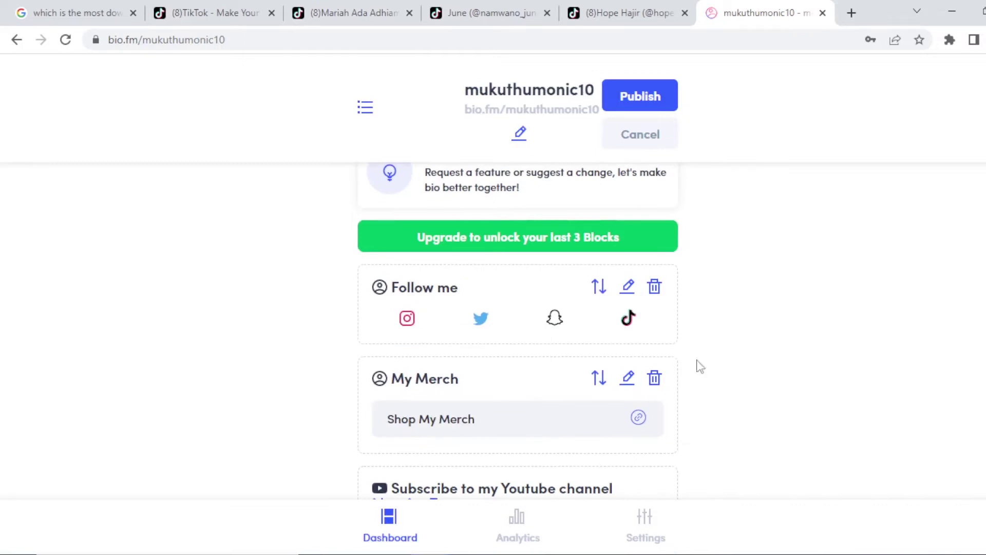
pyautogui.scroll(-5, 603, 368)
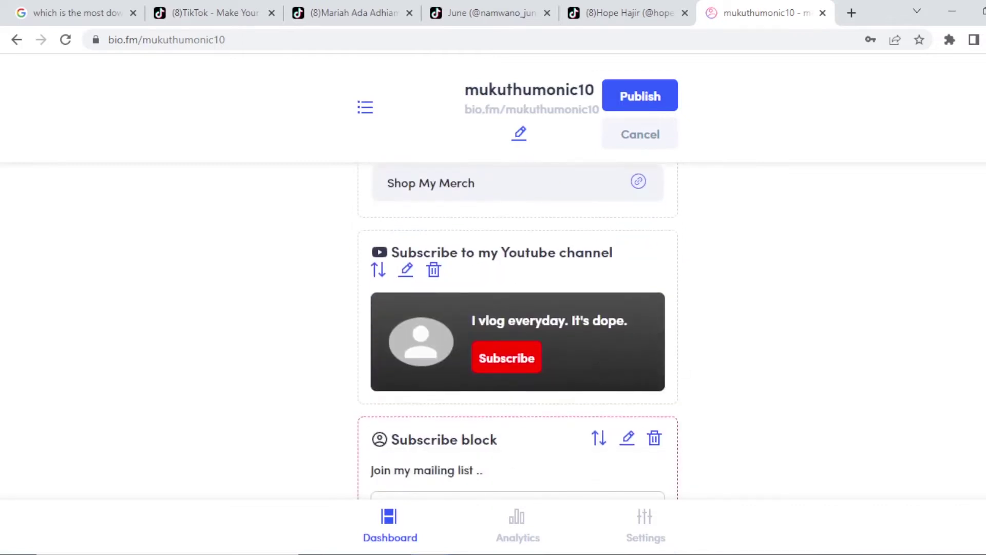
pyautogui.scroll(-4, 696, 291)
pyautogui.scroll(-8, 678, 272)
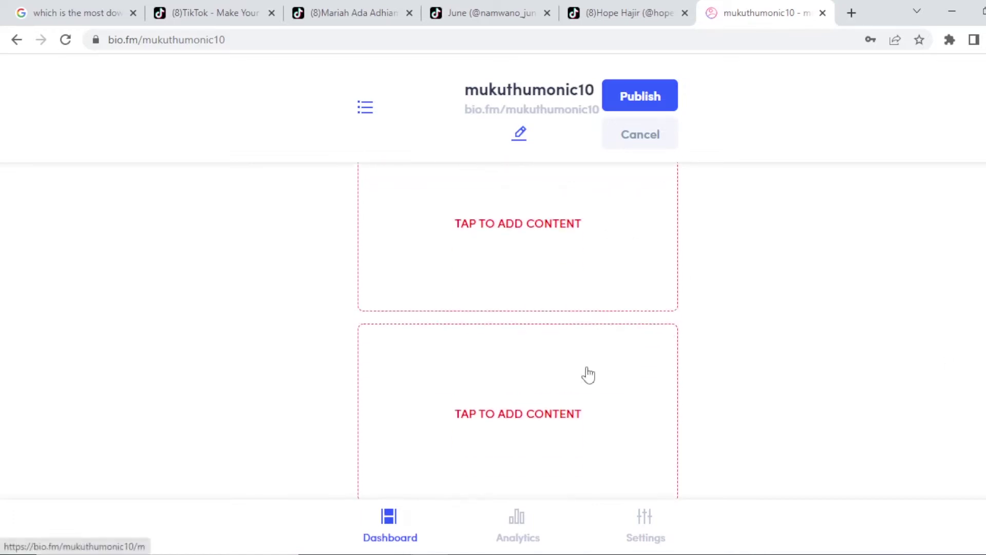
pyautogui.scroll(-1, 588, 374)
pyautogui.scroll(10, 518, 329)
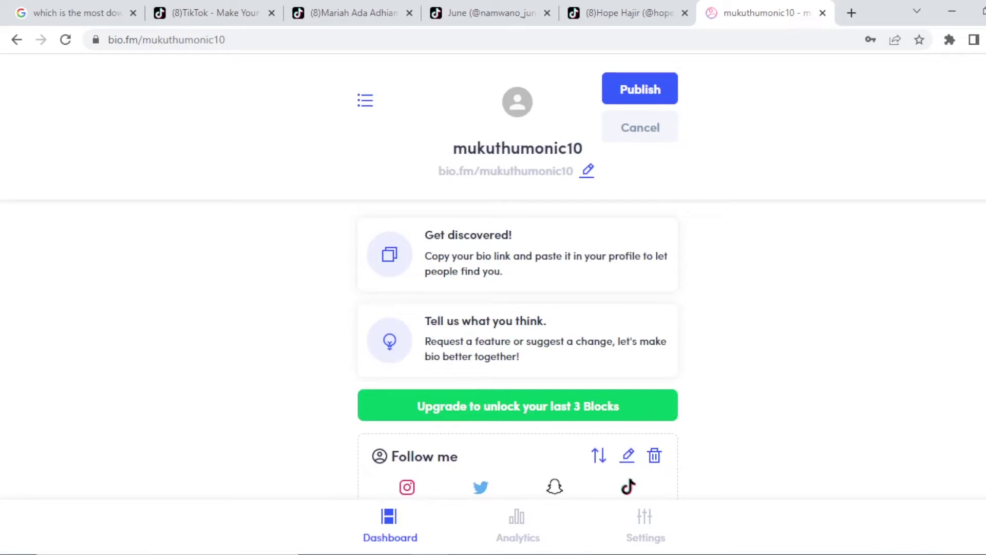
pyautogui.scroll(-4, 630, 481)
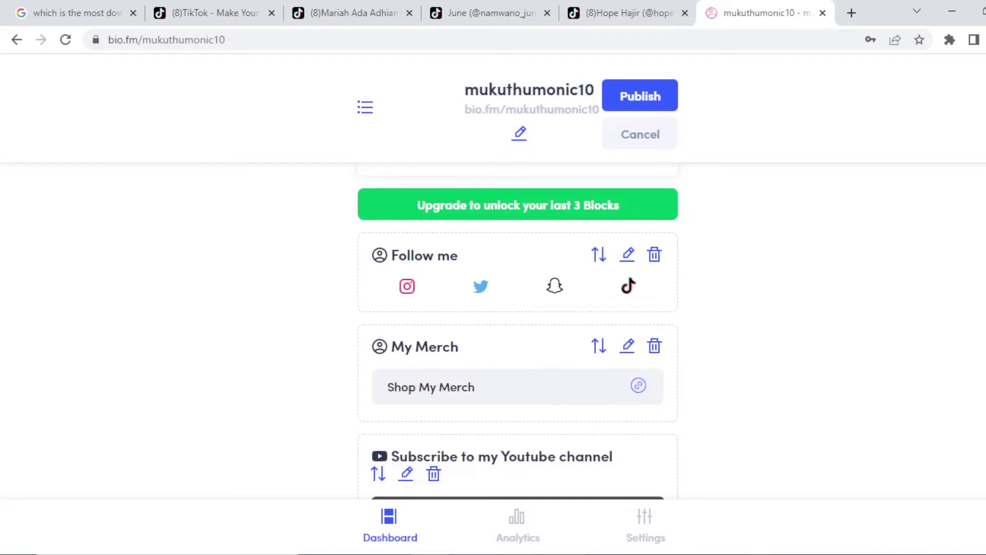
pyautogui.scroll(4, 601, 290)
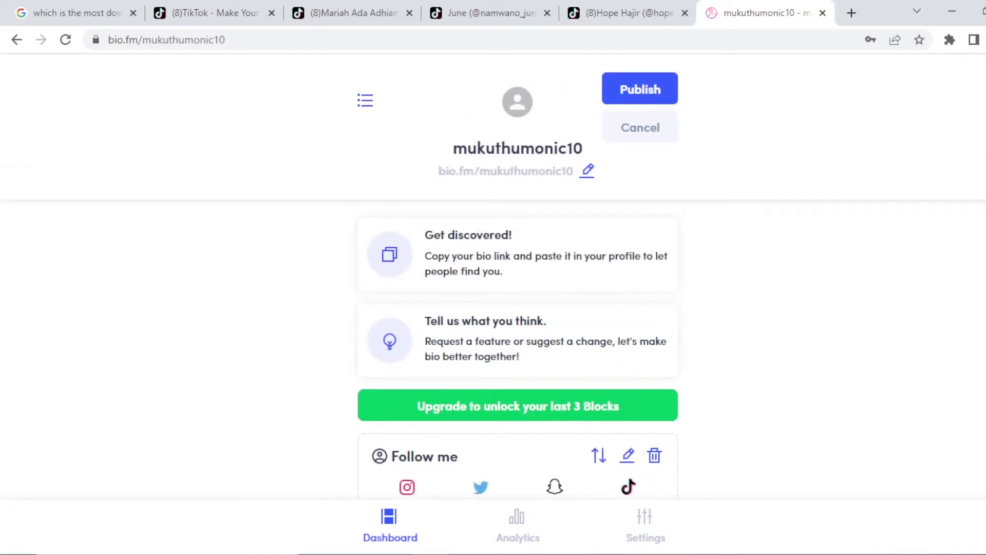
pyautogui.scroll(-5, 594, 433)
pyautogui.scroll(-5, 517, 329)
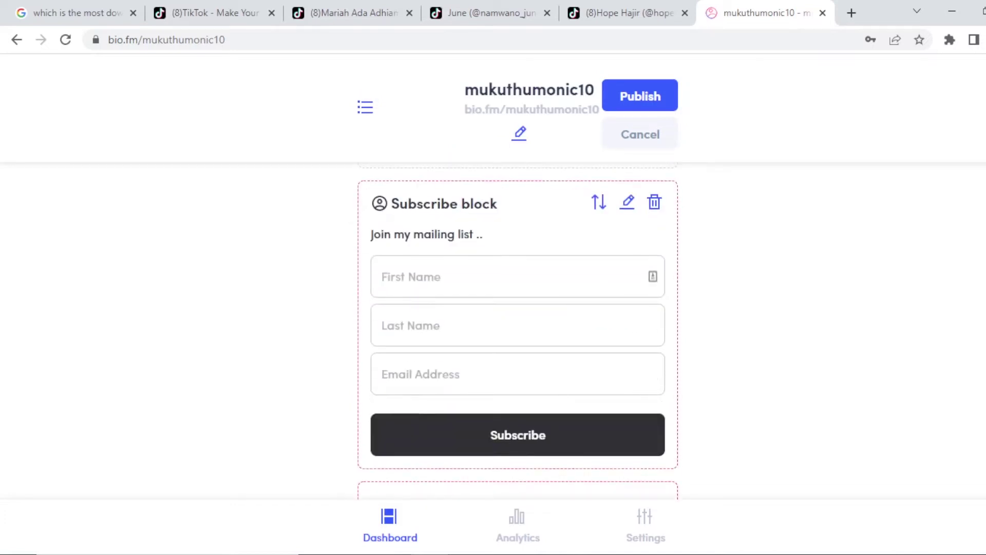
pyautogui.scroll(-4, 517, 329)
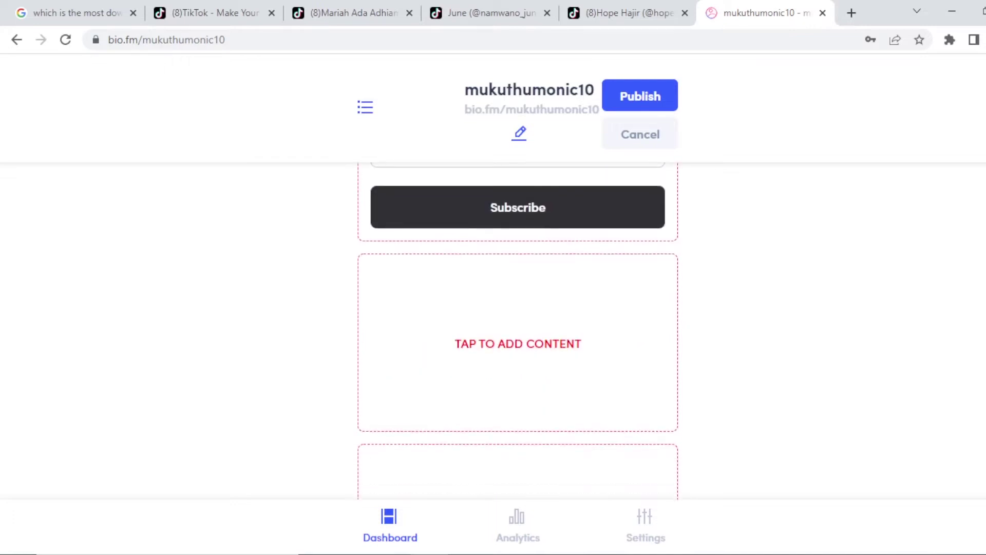
pyautogui.scroll(15, 517, 329)
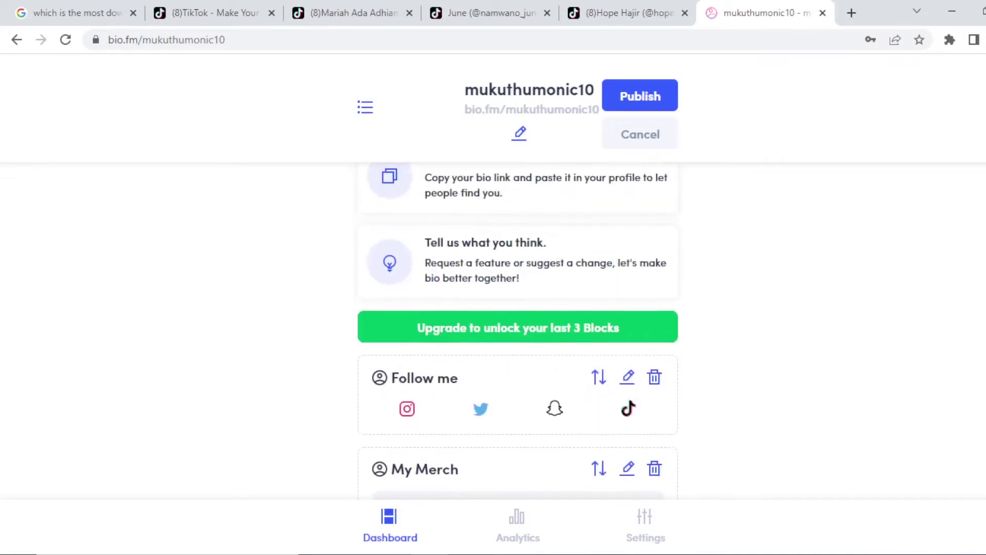
# - Publish the bio page, copy its public URL from the menu, and log out
pyautogui.click(648, 103)
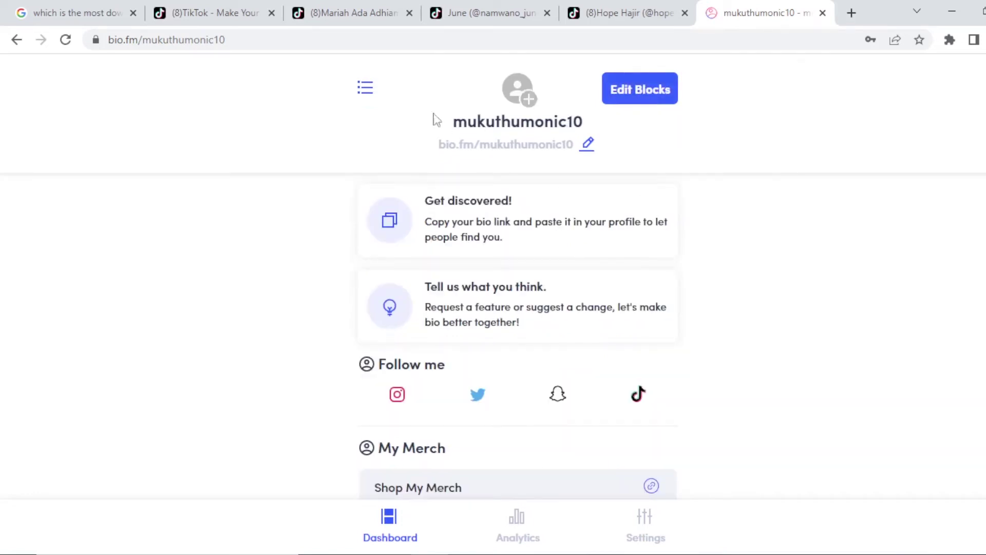
pyautogui.click(369, 96)
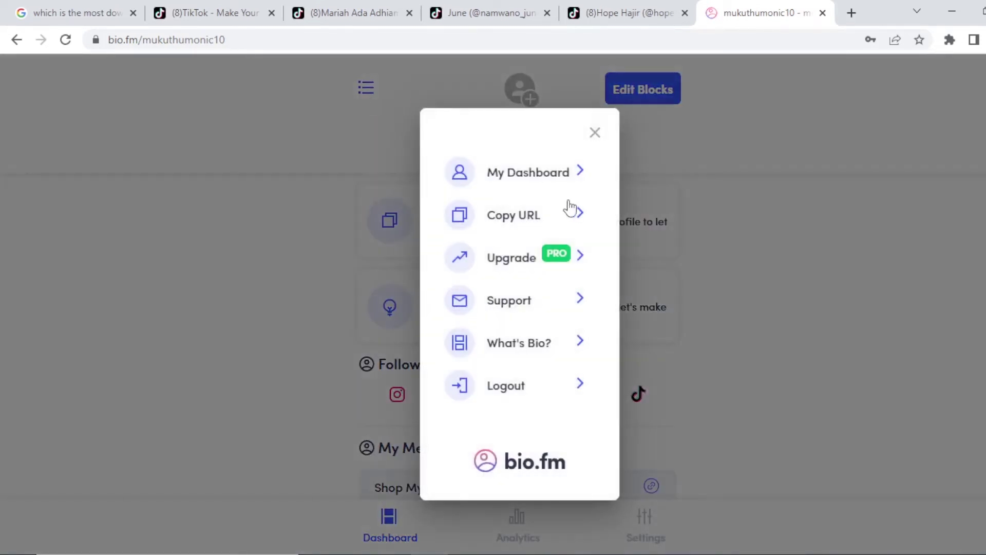
pyautogui.click(533, 219)
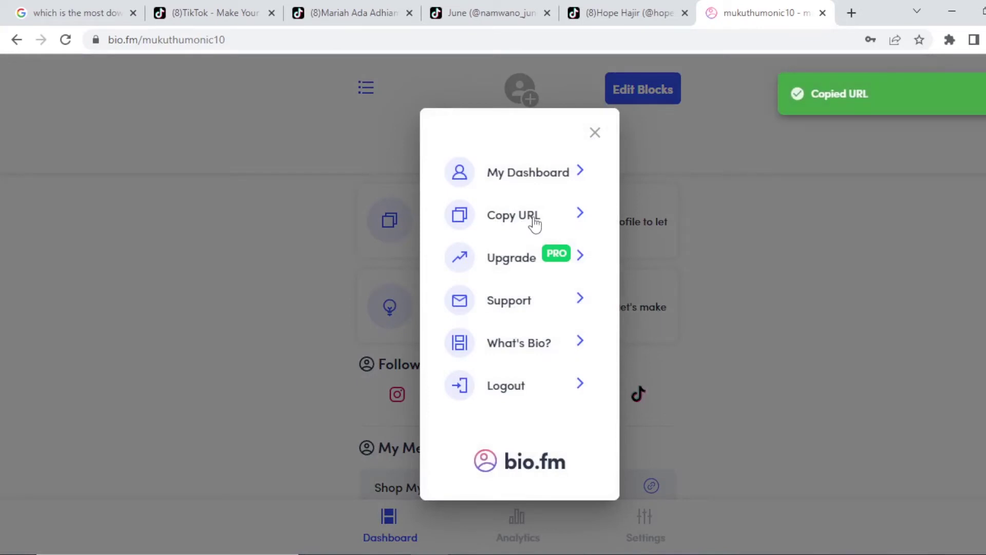
pyautogui.click(507, 386)
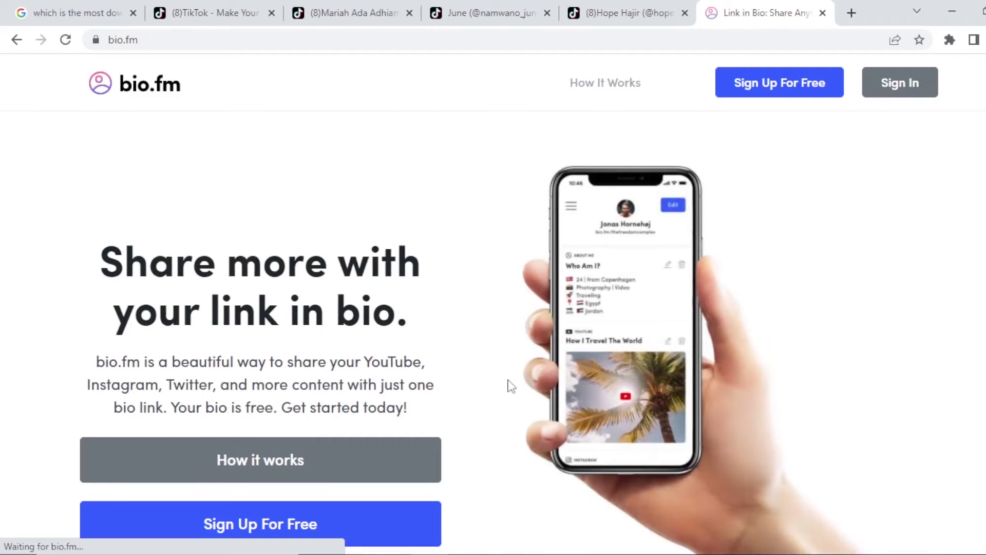
pyautogui.click(852, 12)
# - Load the copied bio.fm/mukuthumonic10 URL, dismiss the sign-up banner, and scroll through the published blocks
pyautogui.hotkey('ctrl', 'v')
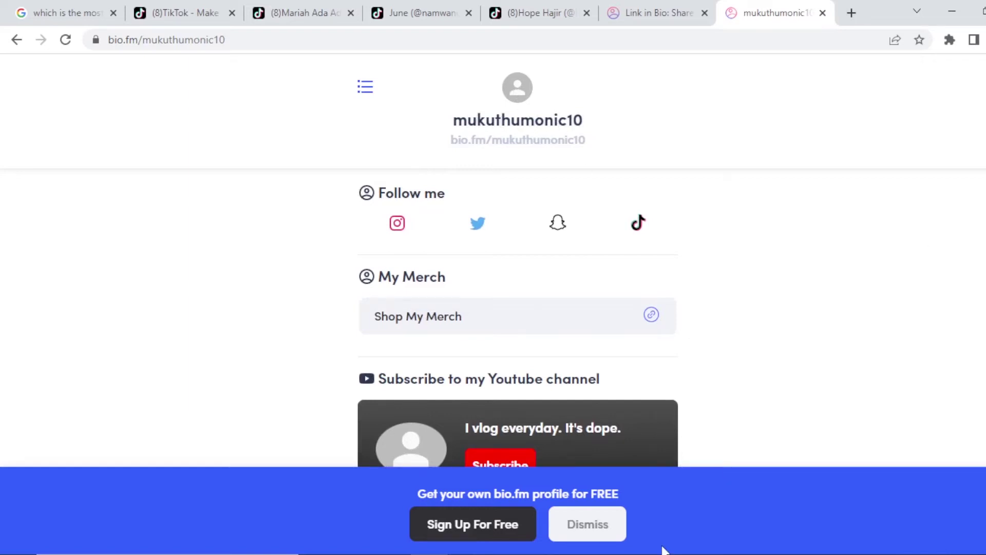
pyautogui.click(600, 537)
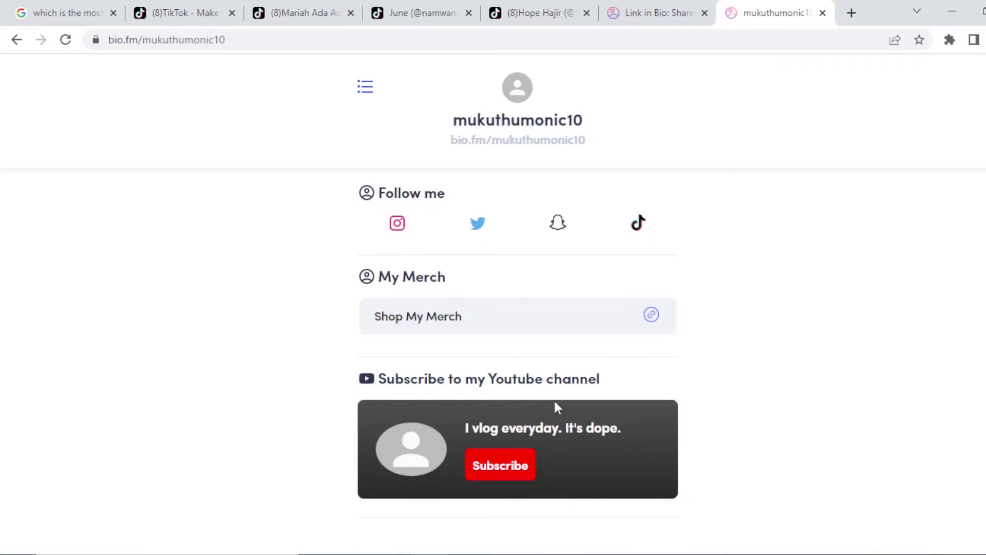
pyautogui.scroll(-1, 553, 401)
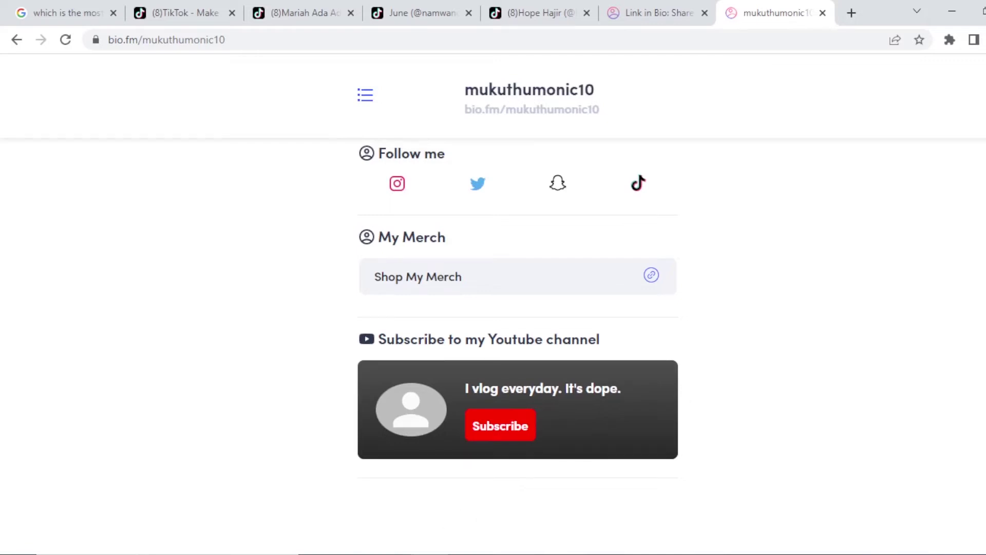
pyautogui.scroll(-1, 534, 511)
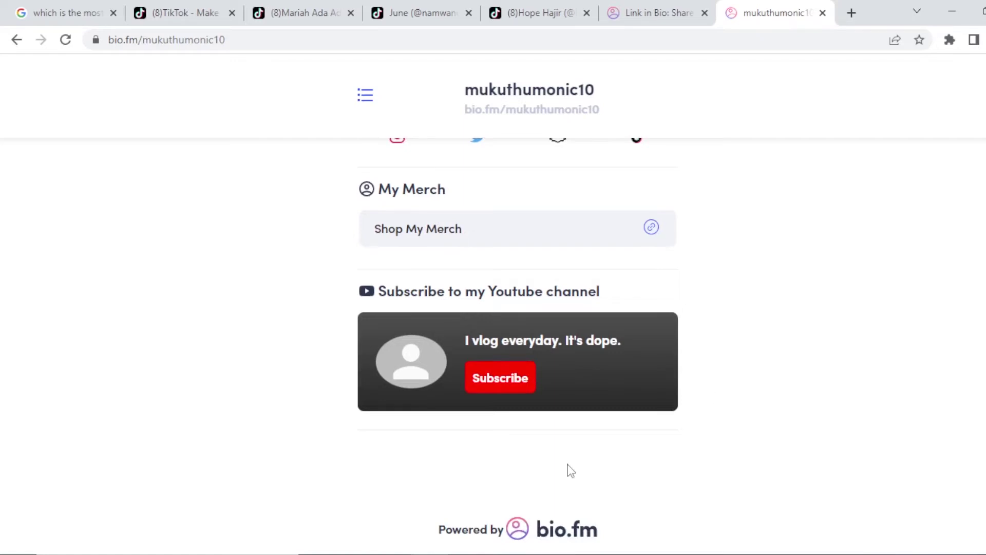
pyautogui.scroll(2, 518, 308)
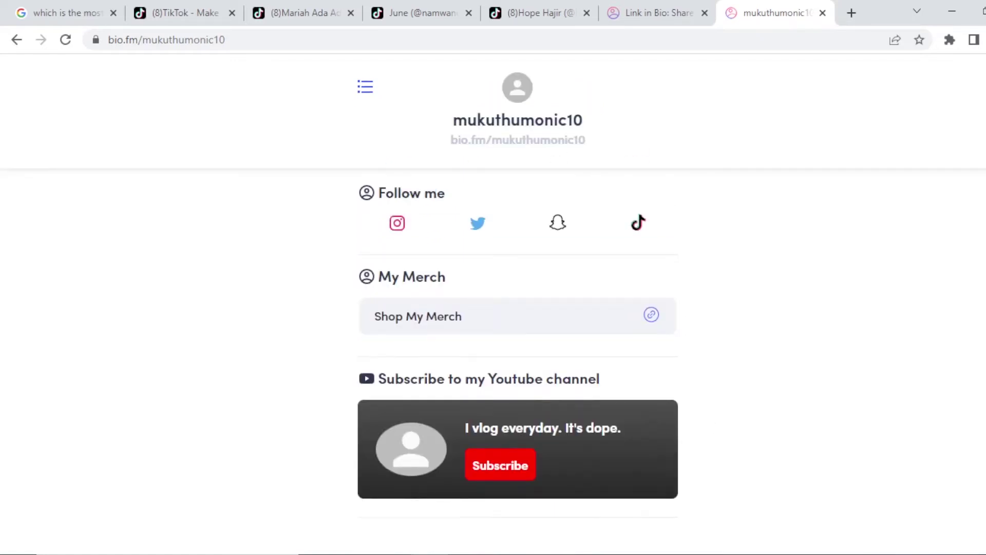
pyautogui.click(648, 12)
pyautogui.click(577, 10)
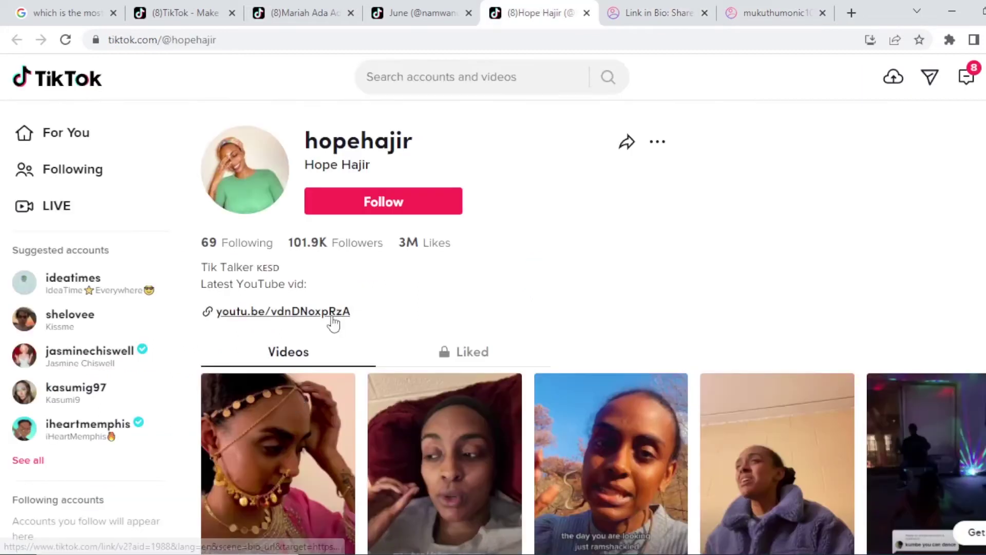
pyautogui.click(784, 8)
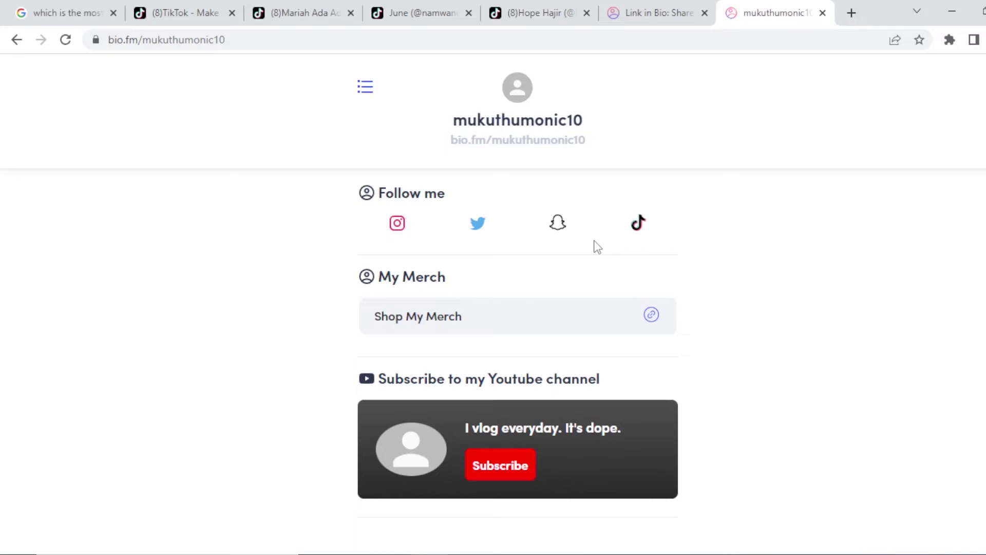
# - Scroll the published page, then return to the bio.fm homepage tab and zoom it in
pyautogui.scroll(-2, 517, 308)
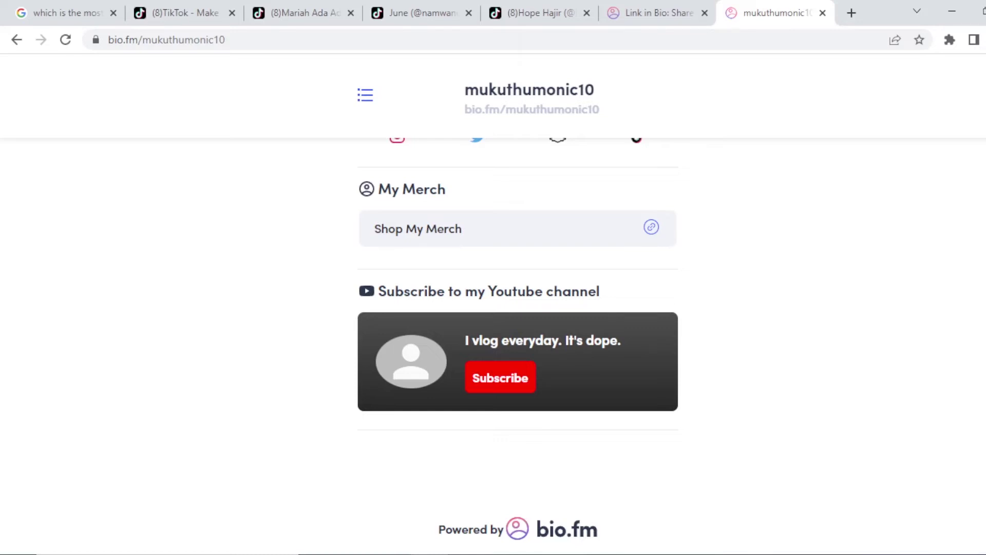
pyautogui.scroll(2, 518, 308)
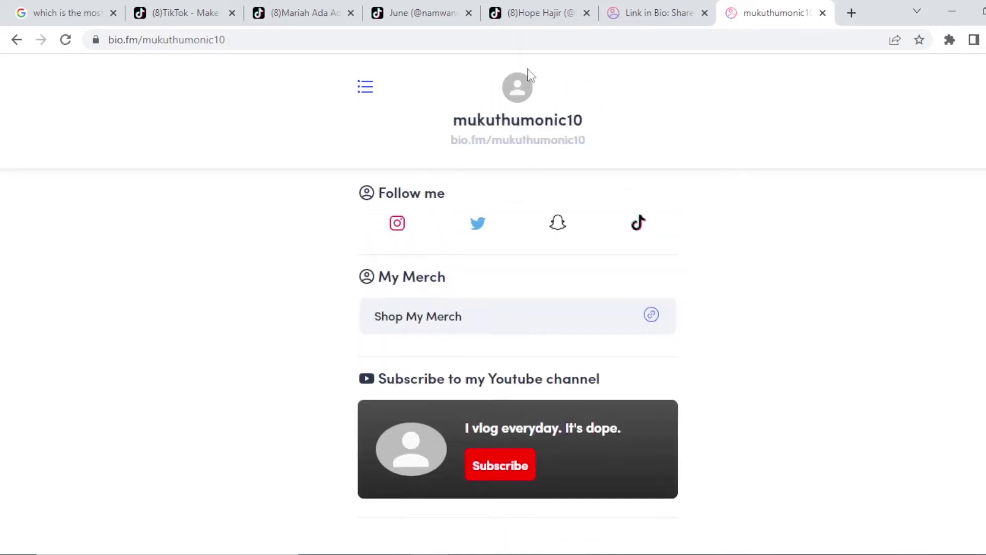
pyautogui.click(653, 20)
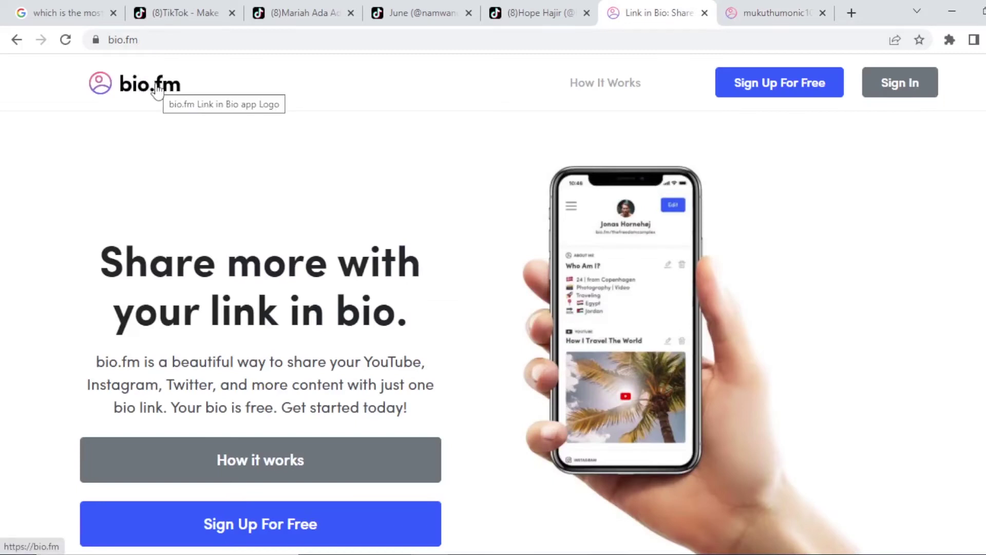
pyautogui.hotkey('ctrl', '+')
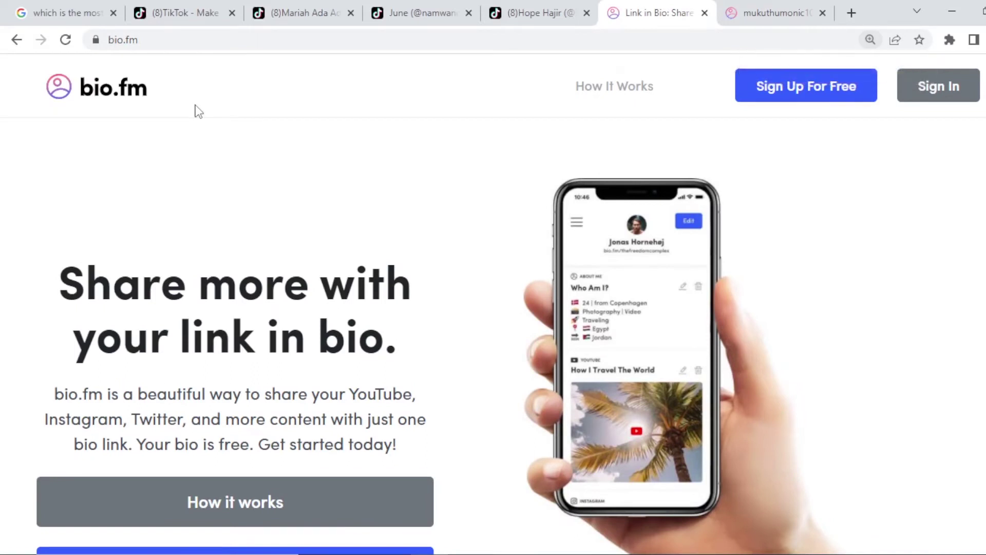
# - Return to the TikTok For You feed and open another creator's profile
pyautogui.click(190, 6)
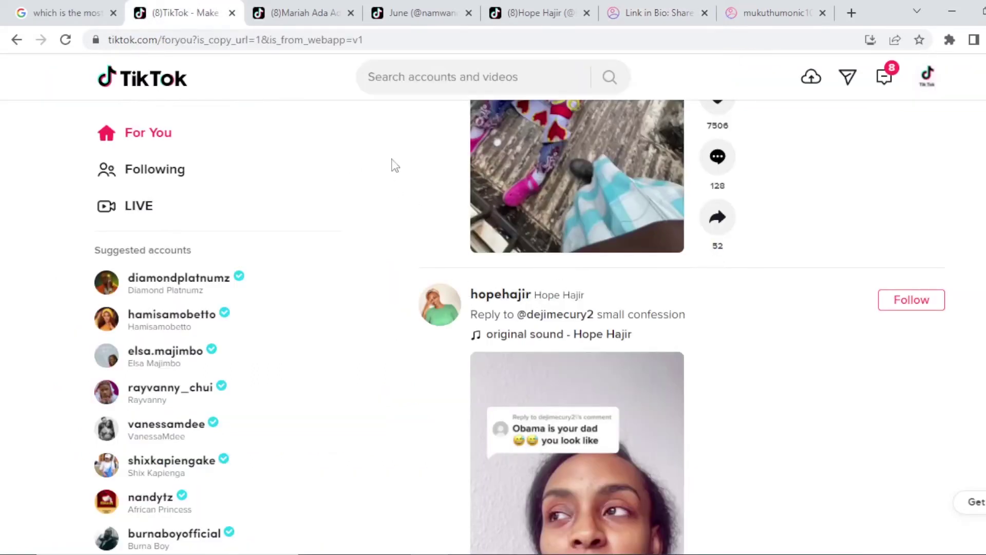
pyautogui.click(303, 13)
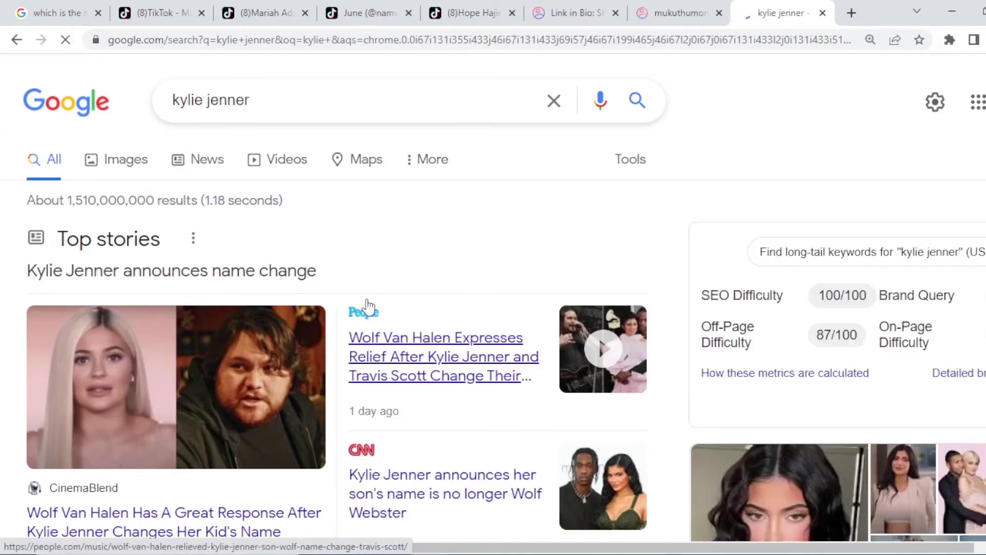
pyautogui.click(436, 356)
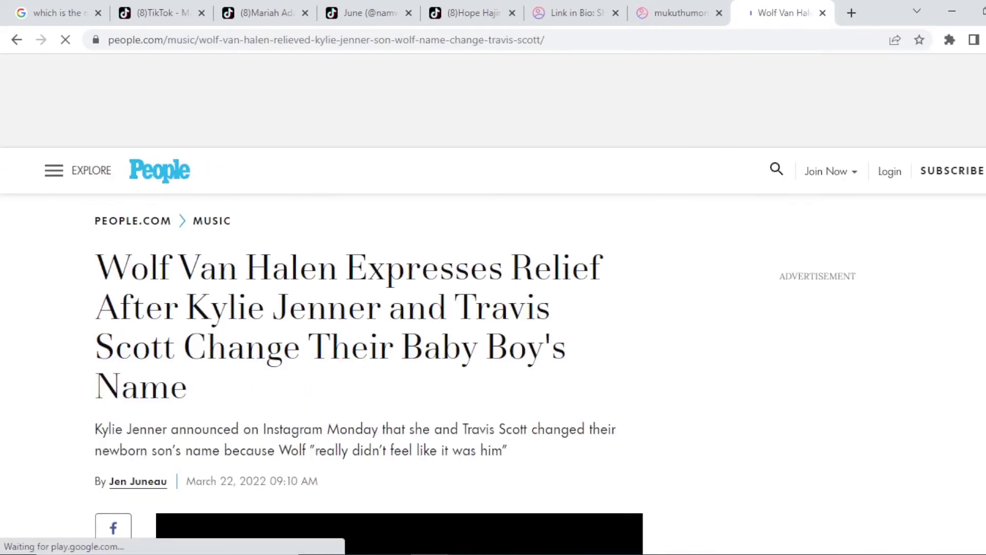
pyautogui.click(16, 41)
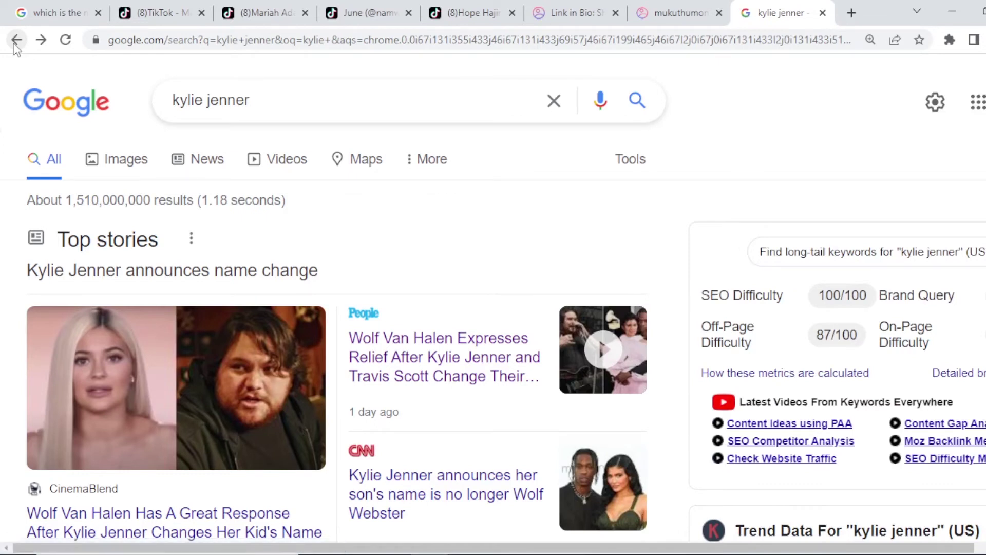
# - Search Google for 'rihanna' in a new tab, then go back to the TikTok feed
pyautogui.click(851, 12)
pyautogui.write('ri')
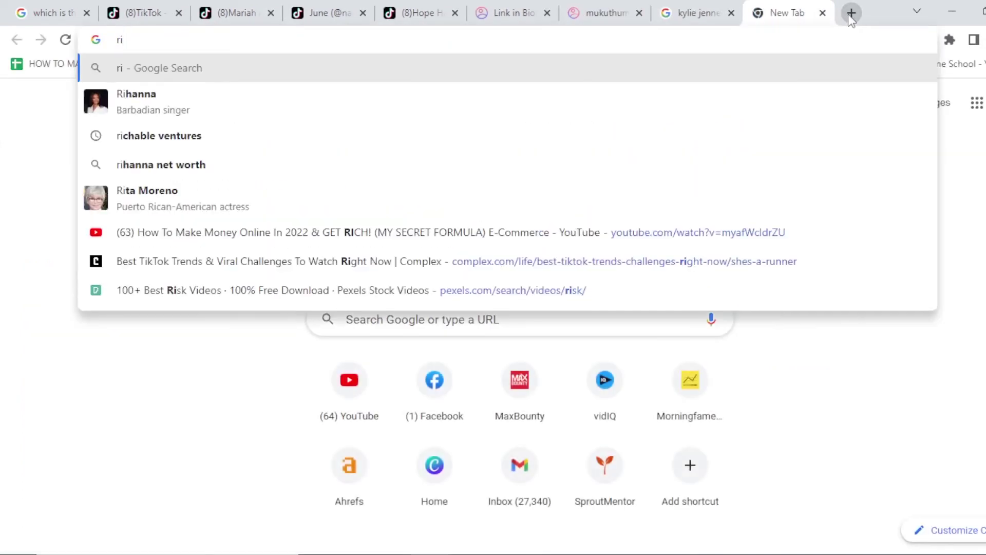
pyautogui.write('hanna')
pyautogui.press('Return')
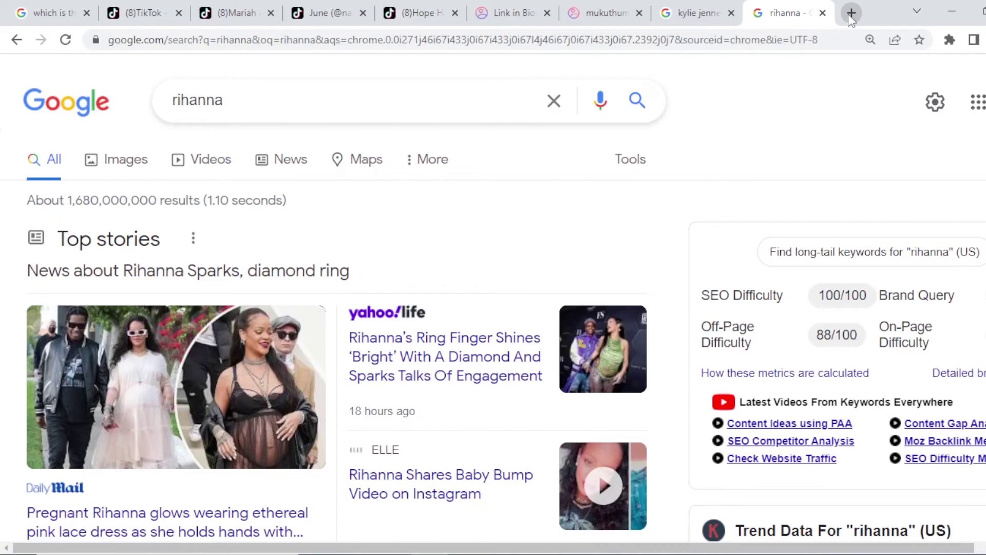
pyautogui.click(153, 6)
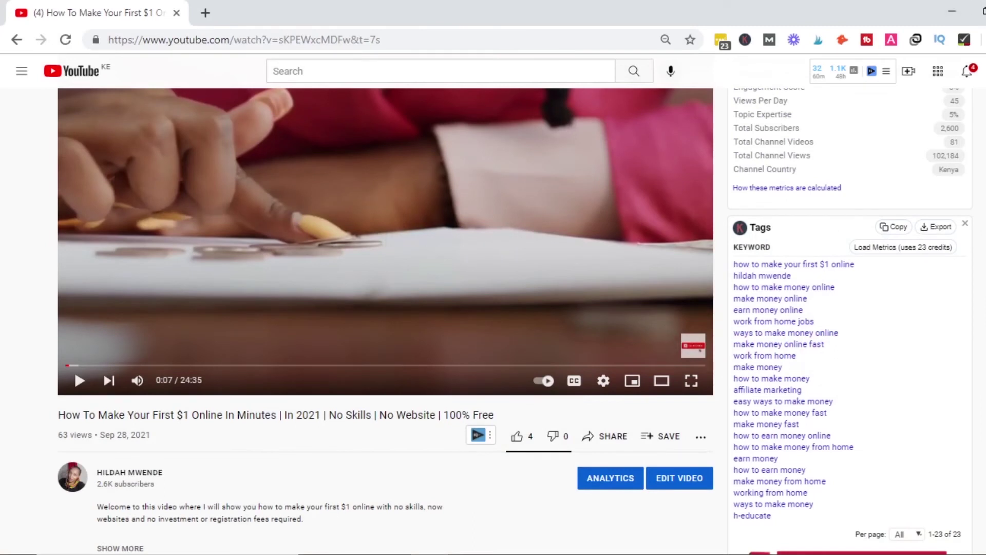
# - Expand the YouTube video's description and scroll through its money-making and free blogging guide links
pyautogui.scroll(2, 514, 319)
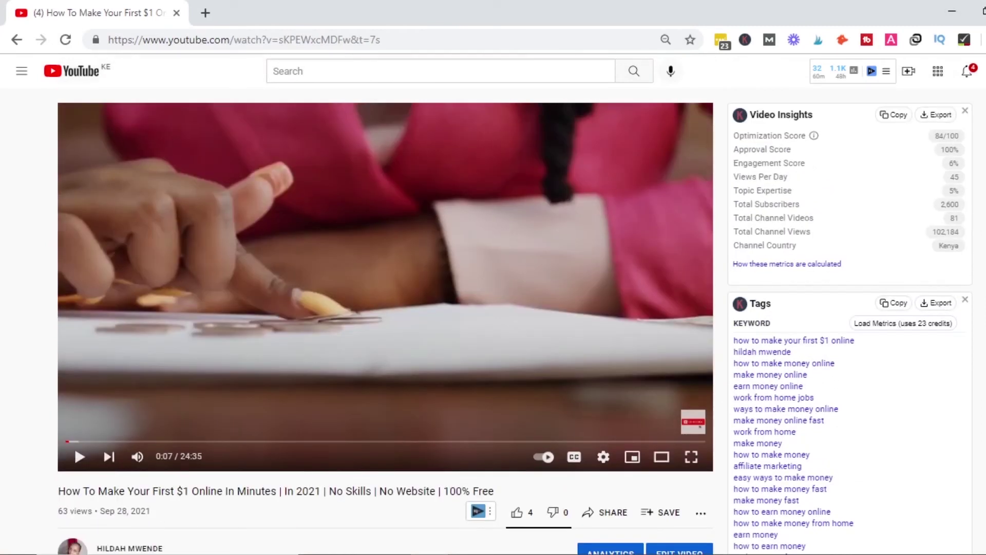
pyautogui.scroll(-5, 677, 253)
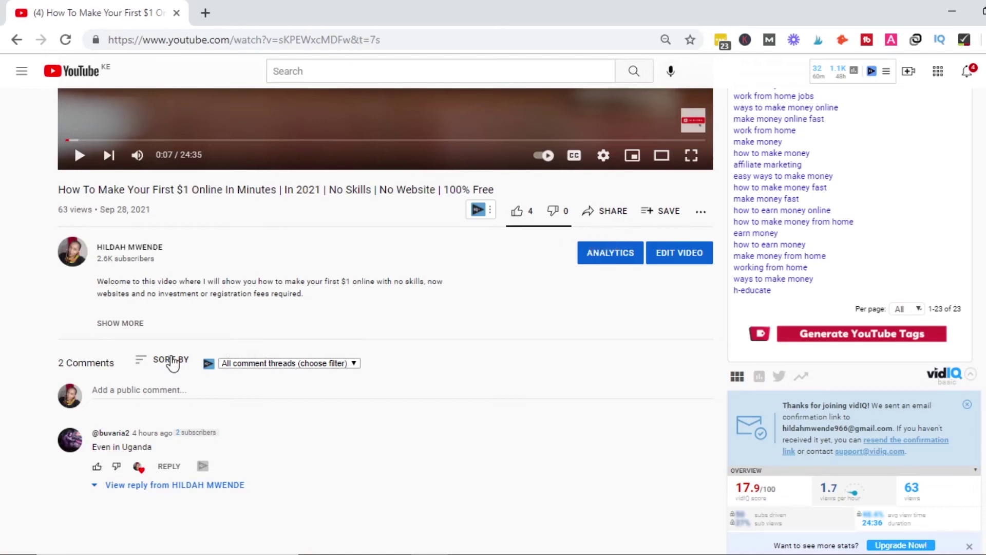
pyautogui.click(120, 324)
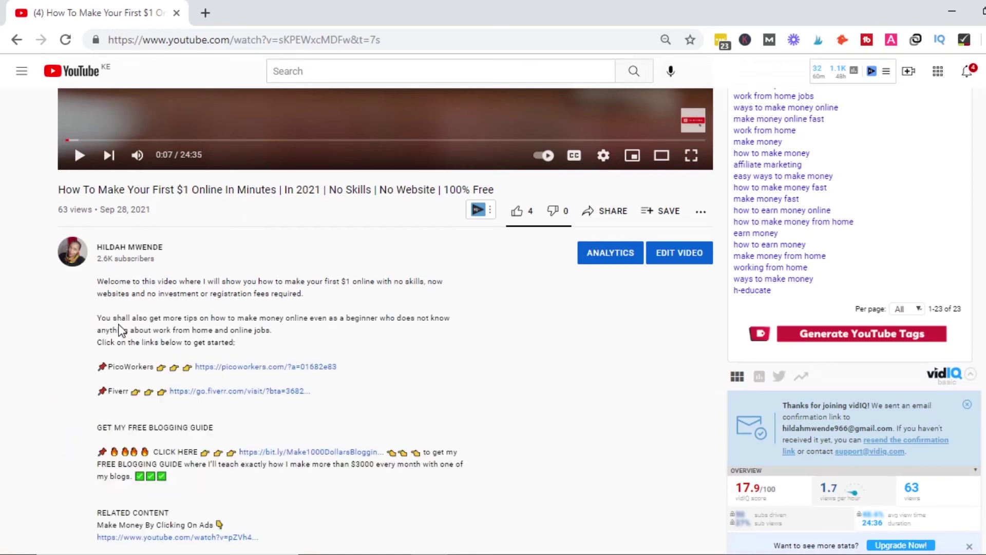
pyautogui.scroll(-2, 137, 309)
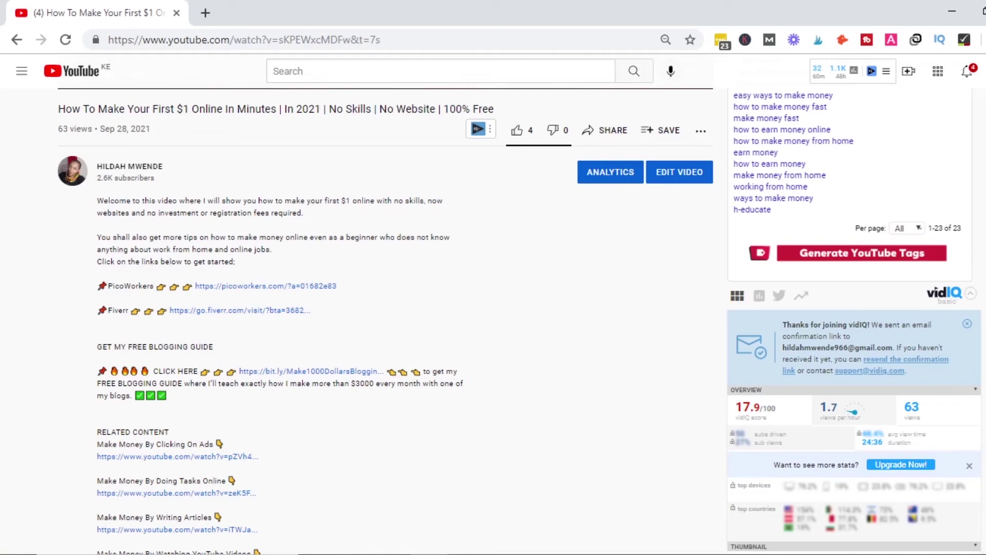
pyautogui.scroll(-1, 476, 308)
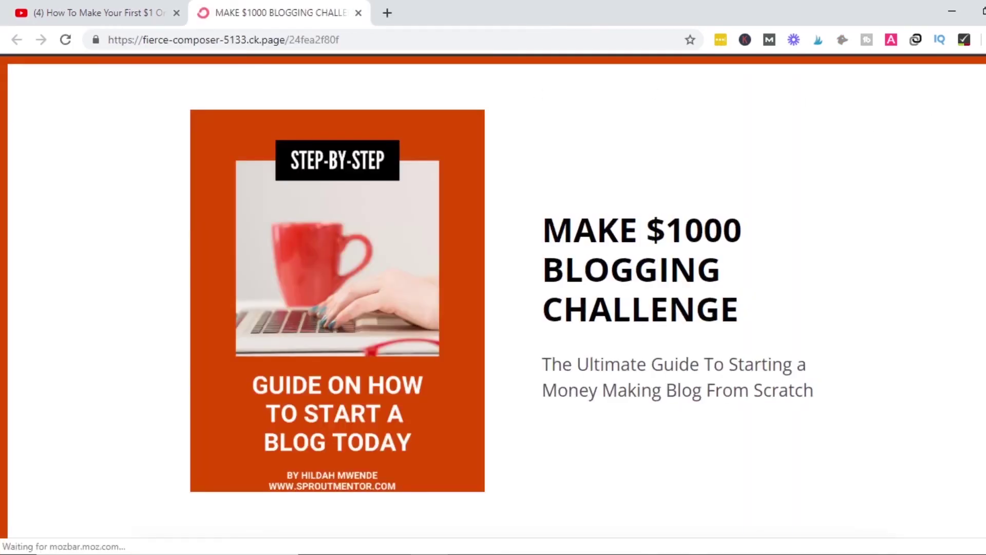
pyautogui.scroll(-3, 869, 121)
pyautogui.scroll(-10, 309, 362)
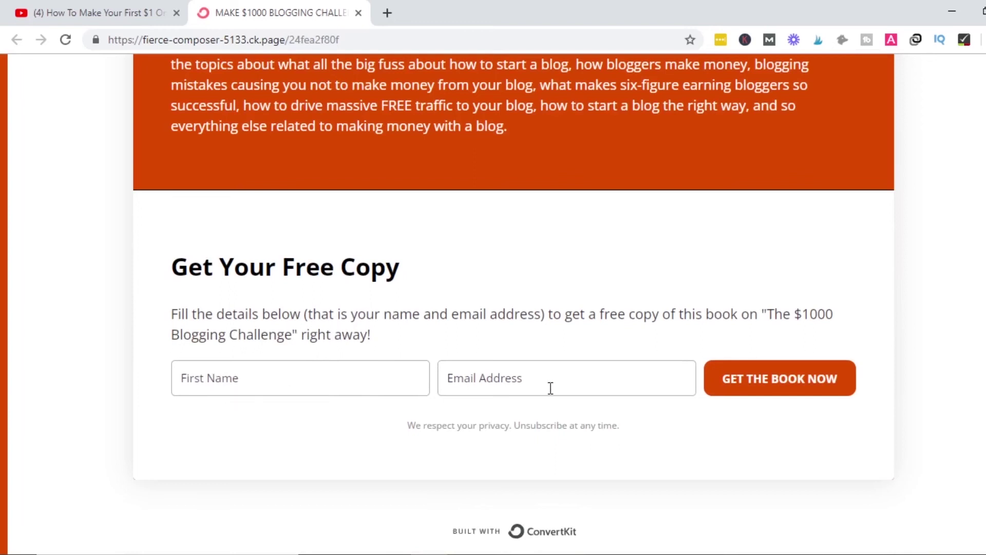
pyautogui.scroll(10, 514, 309)
pyautogui.scroll(-10, 514, 308)
pyautogui.click(358, 13)
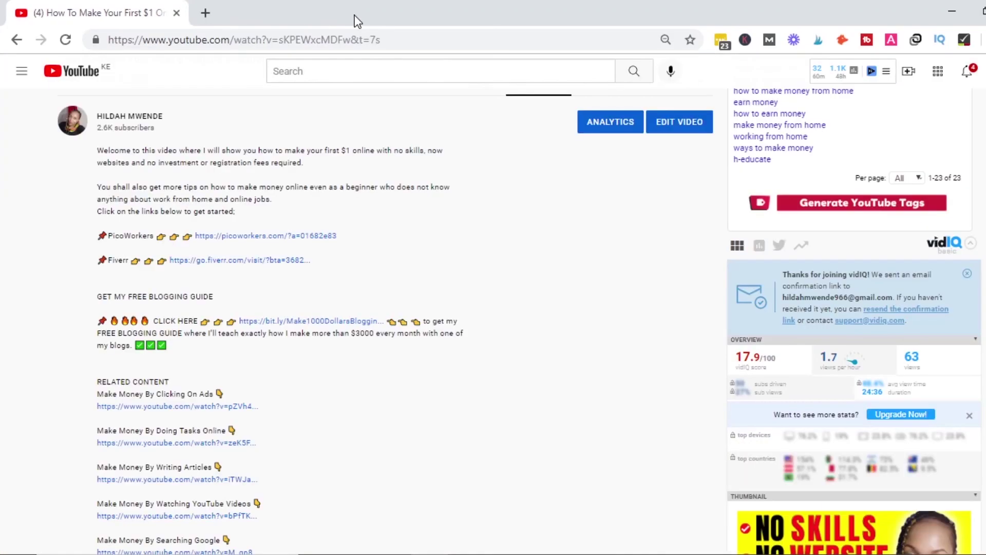
# - Scroll the description down to Business Tools, listing Builderall, Sellfy and iMark Interactive trial links
pyautogui.scroll(-5, 353, 185)
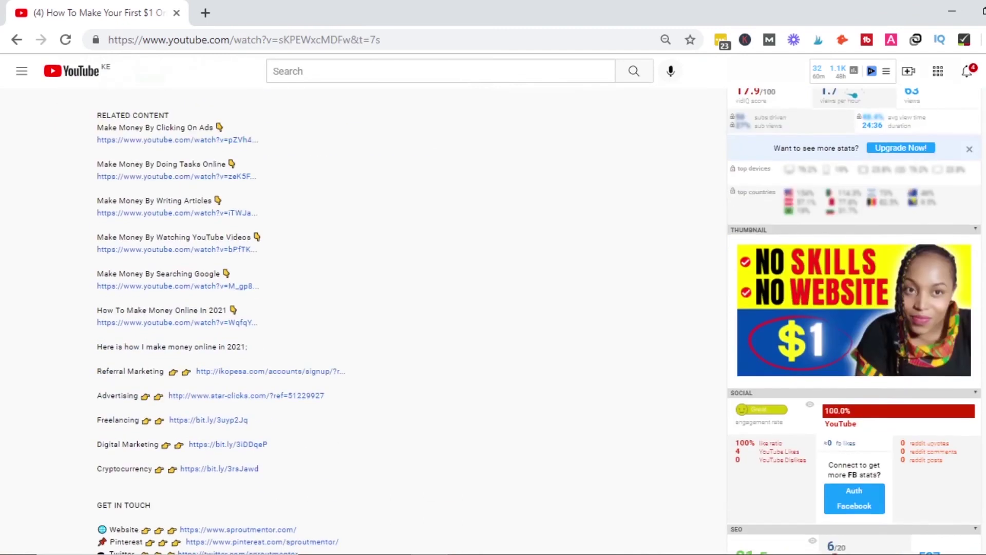
pyautogui.scroll(3, 171, 338)
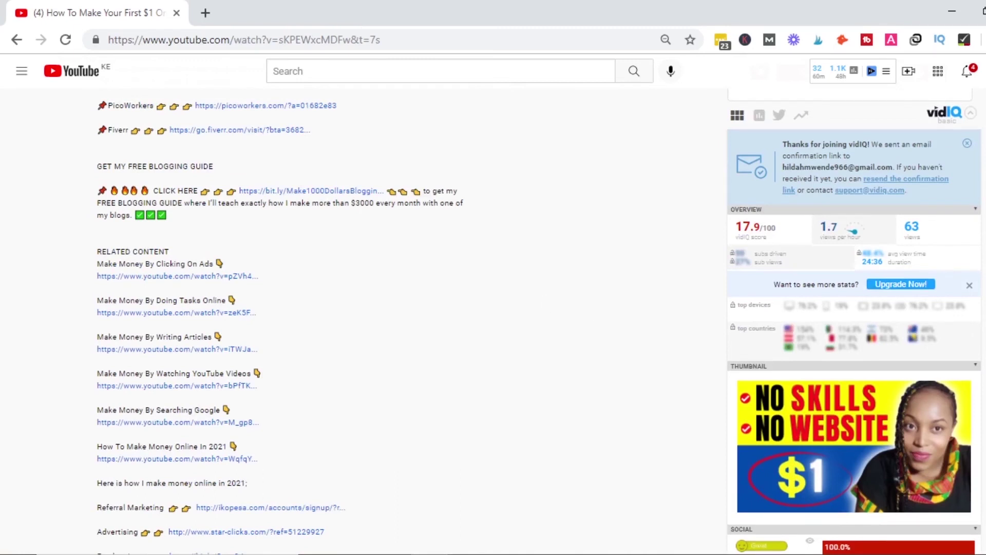
pyautogui.scroll(-15, 853, 308)
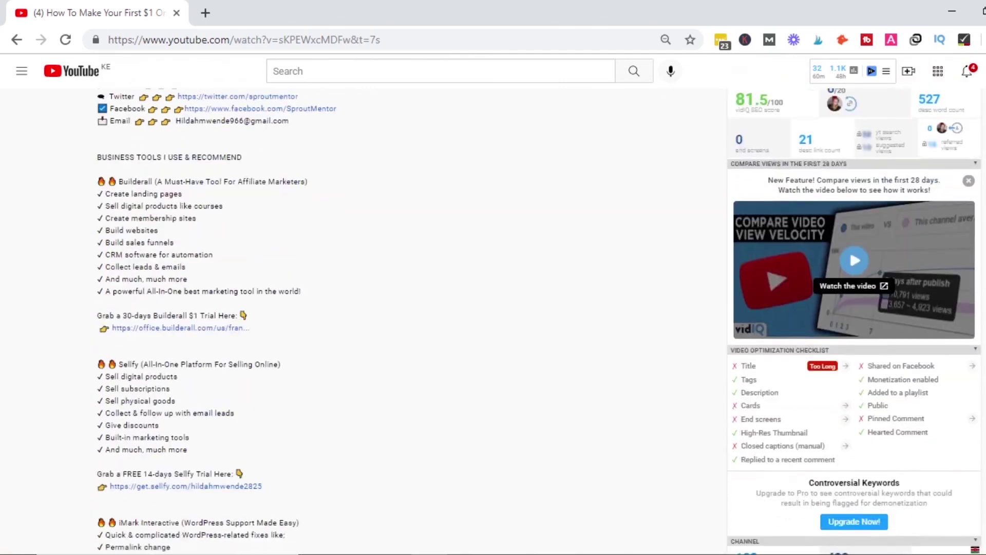
# - Scroll down to the music credits and comments, then back up to the video paused at 0:07
pyautogui.scroll(-8, 519, 421)
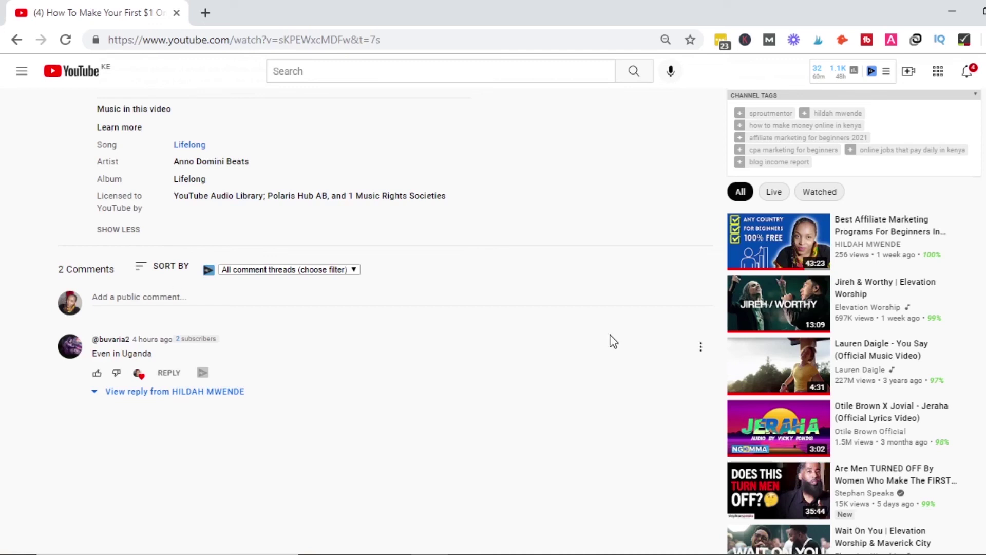
pyautogui.scroll(15, 899, 303)
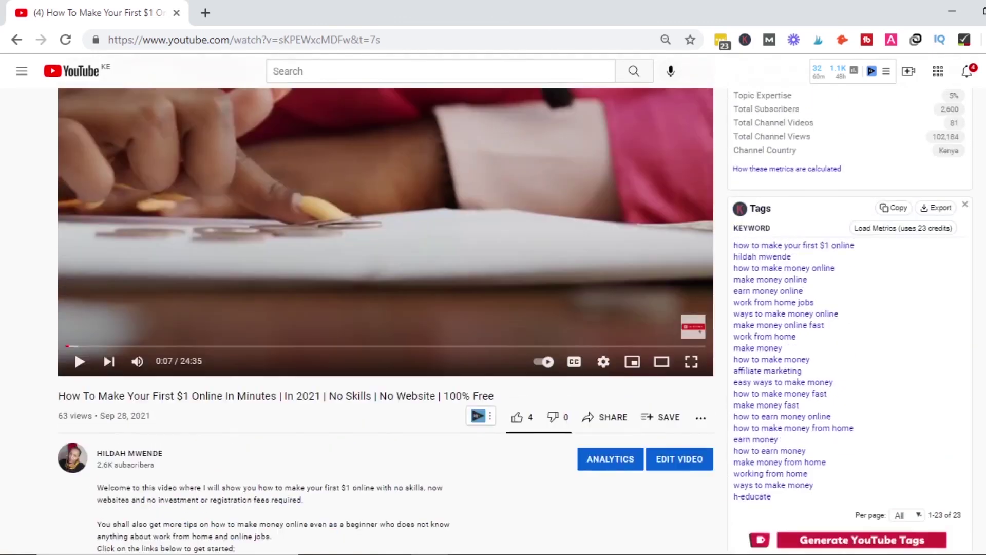